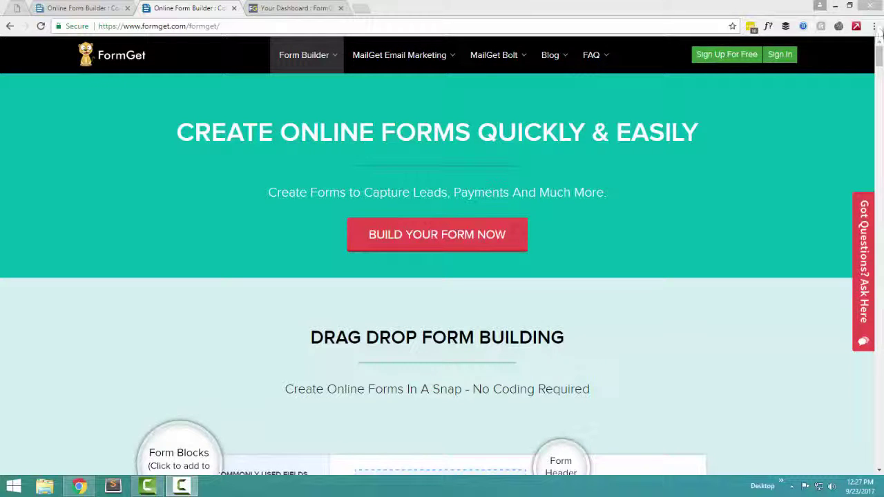
Scroll past the drag-and-drop builder demo to the custom form design templates and colours
{"action": "left_click_drag", "start_coordinate": [879, 57], "coordinate": [880, 66]}
{"action": "scroll", "coordinate": [592, 222], "scroll_direction": "down", "scroll_amount": 1}
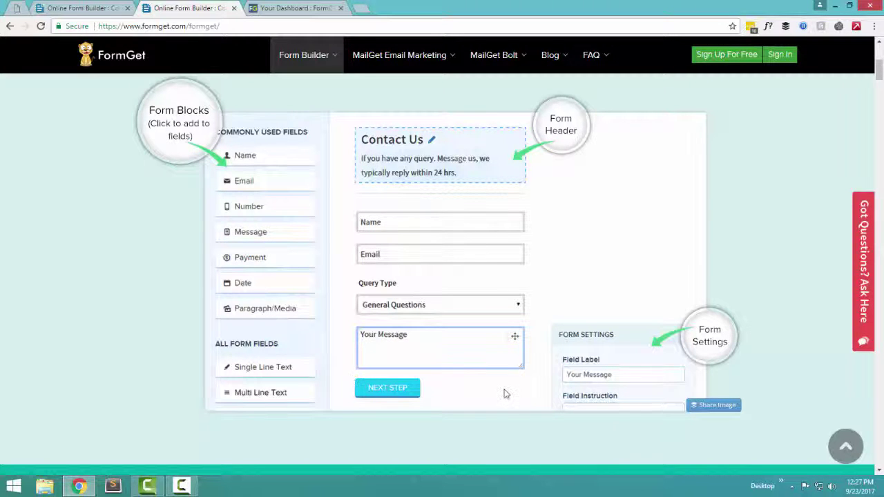
{"action": "left_click_drag", "start_coordinate": [879, 69], "coordinate": [878, 91]}
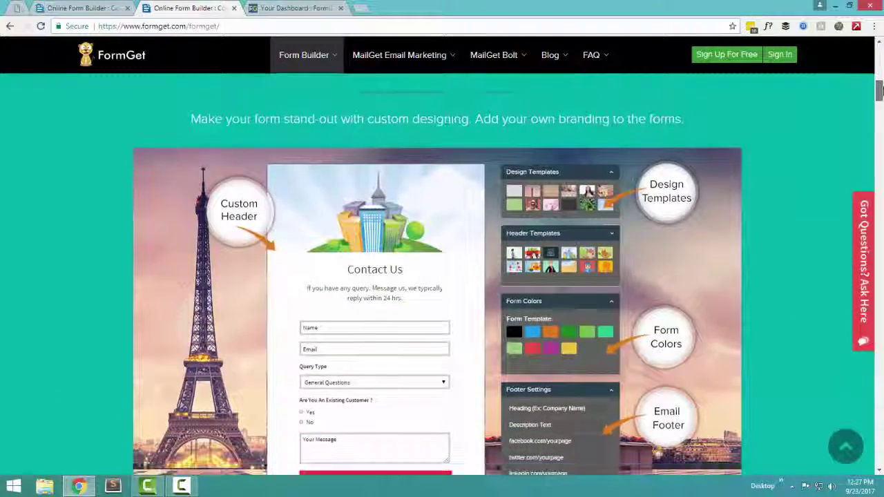
Scroll down to the embed, standalone form link and sliding widget sharing options
{"action": "scroll", "coordinate": [585, 199], "scroll_direction": "down", "scroll_amount": 1}
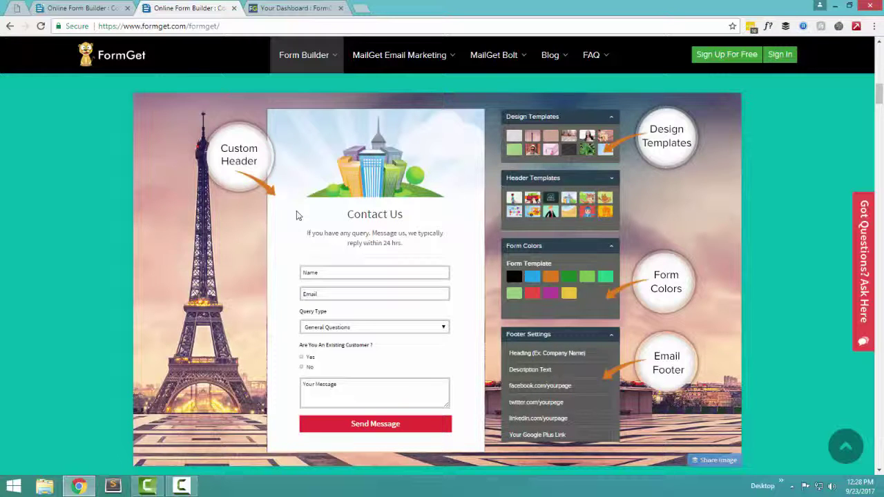
{"action": "left_click_drag", "start_coordinate": [879, 89], "coordinate": [880, 94]}
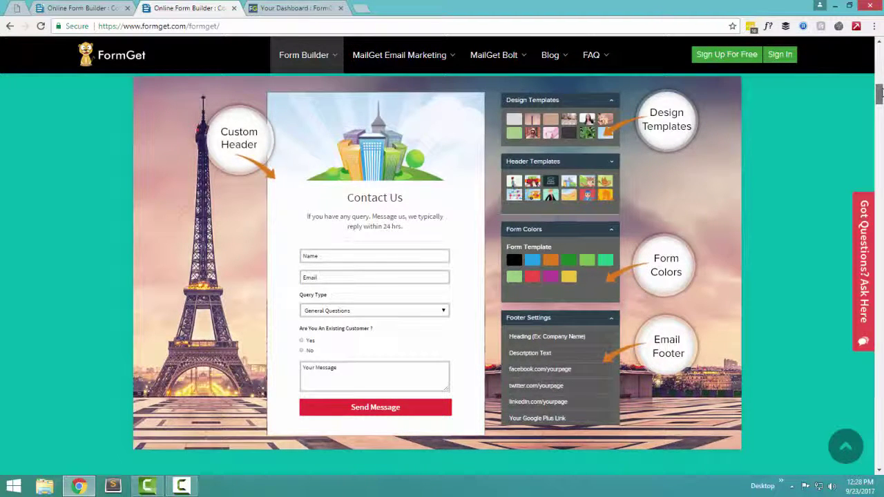
{"action": "mouse_move", "coordinate": [880, 92]}
{"action": "left_mouse_down"}
{"action": "mouse_move", "coordinate": [879, 110]}
{"action": "mouse_move", "coordinate": [880, 92]}
{"action": "left_mouse_up"}
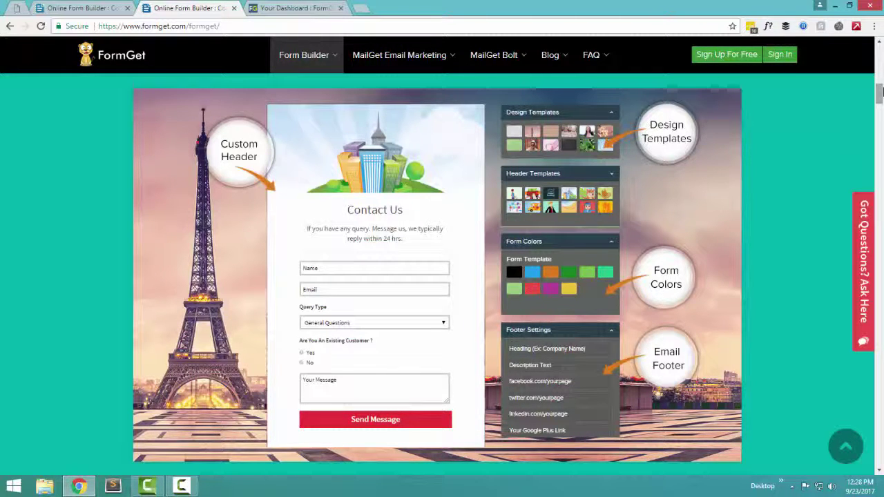
{"action": "left_click_drag", "start_coordinate": [882, 91], "coordinate": [882, 109]}
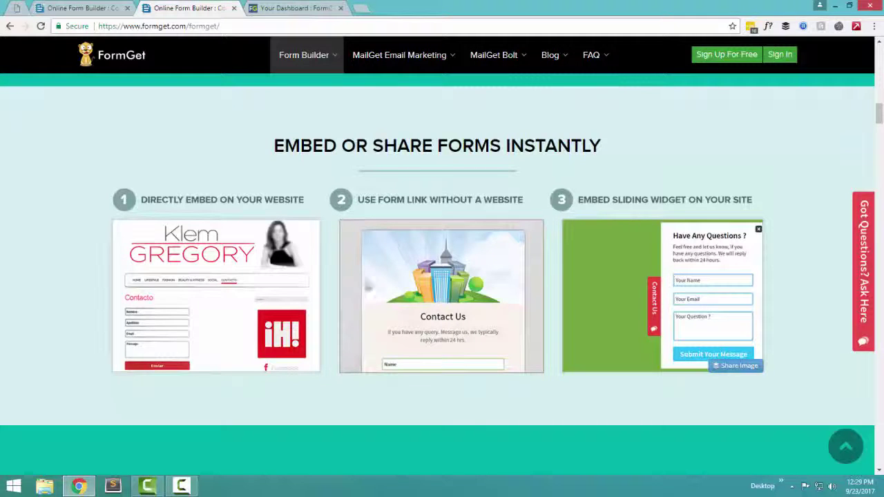
Open the Have Any Question? contact panel, then close it again
{"action": "scroll", "coordinate": [878, 121], "scroll_direction": "down", "scroll_amount": 2}
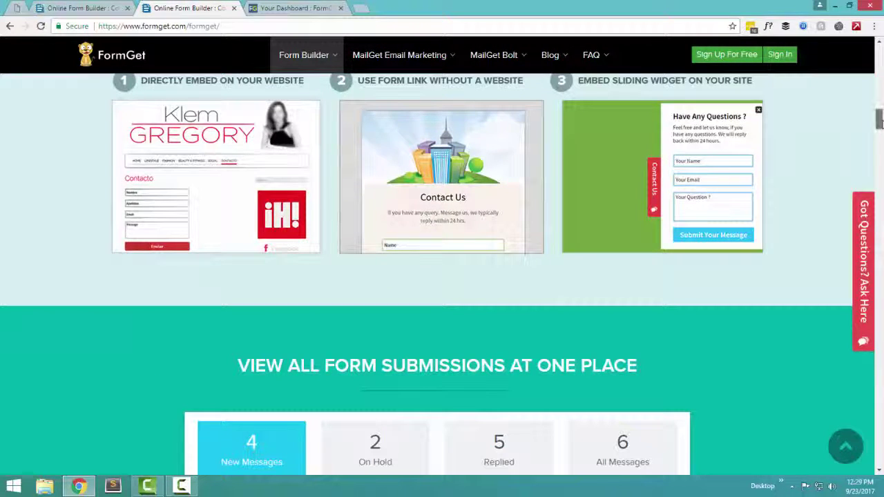
{"action": "mouse_move", "coordinate": [879, 121]}
{"action": "left_mouse_down"}
{"action": "mouse_move", "coordinate": [879, 133]}
{"action": "mouse_move", "coordinate": [879, 118]}
{"action": "left_mouse_up"}
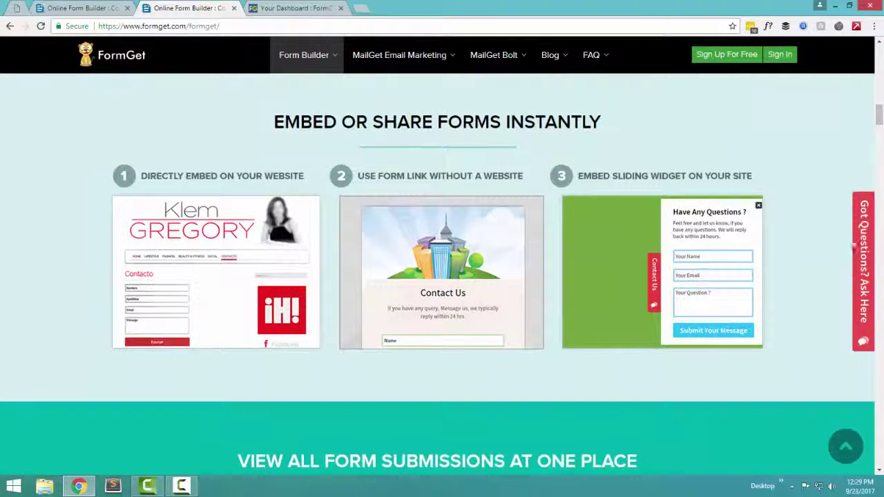
{"action": "left_click", "coordinate": [865, 247]}
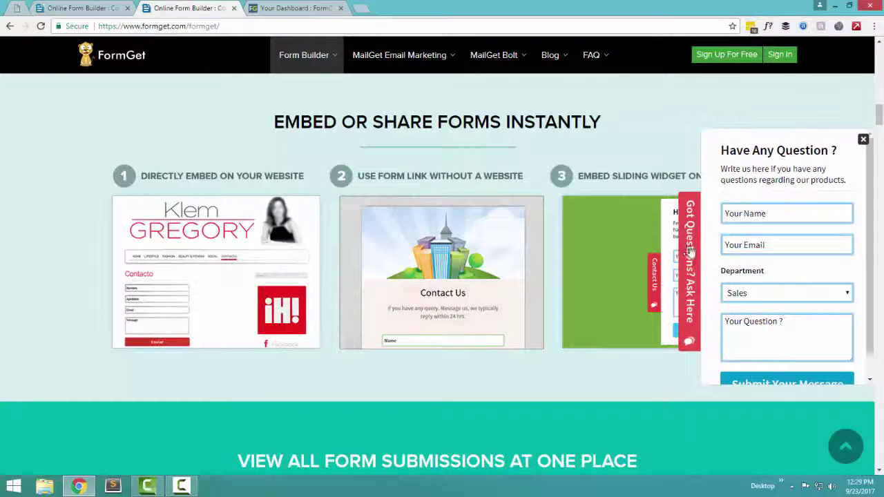
{"action": "left_click", "coordinate": [690, 252]}
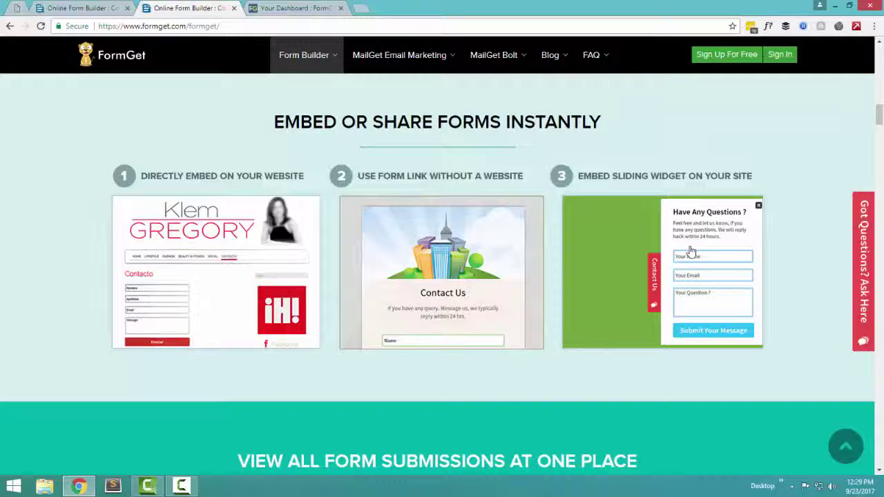
Reopen the contact panel and scroll to the View All Form Submissions counters
{"action": "left_click", "coordinate": [863, 260]}
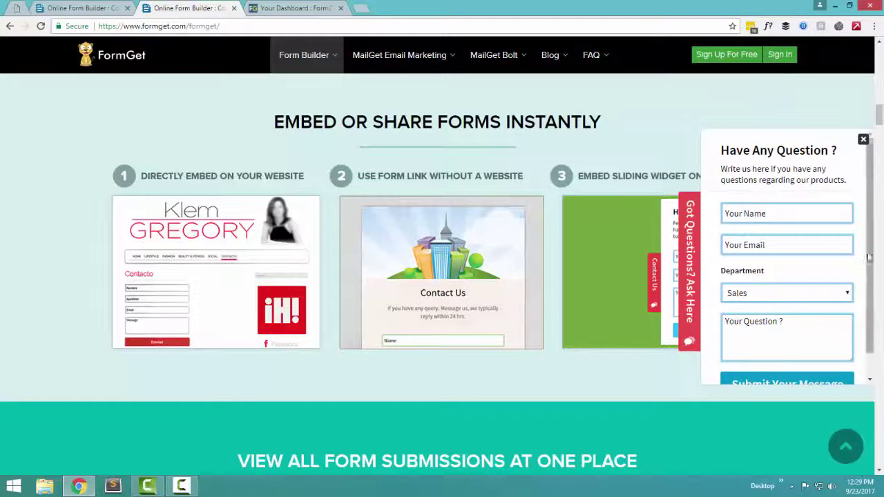
{"action": "scroll", "coordinate": [868, 257], "scroll_direction": "down", "scroll_amount": 1}
{"action": "scroll", "coordinate": [868, 249], "scroll_direction": "up", "scroll_amount": 1}
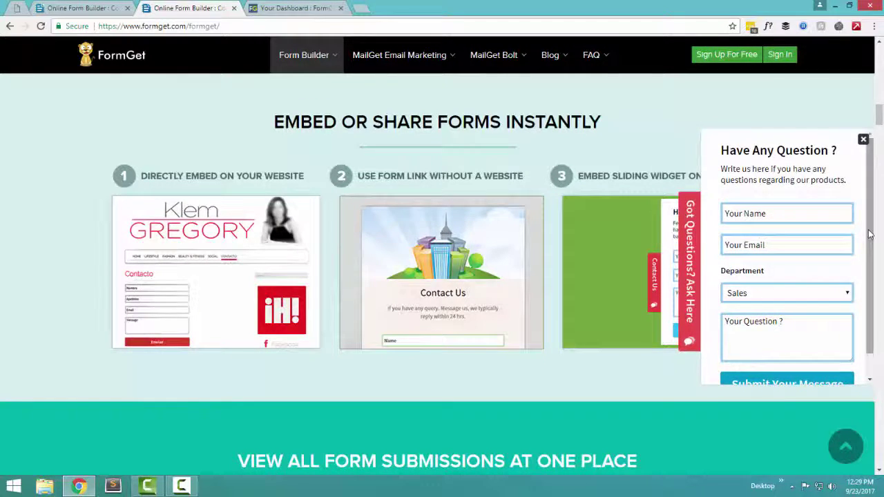
{"action": "scroll", "coordinate": [869, 235], "scroll_direction": "down", "scroll_amount": 1}
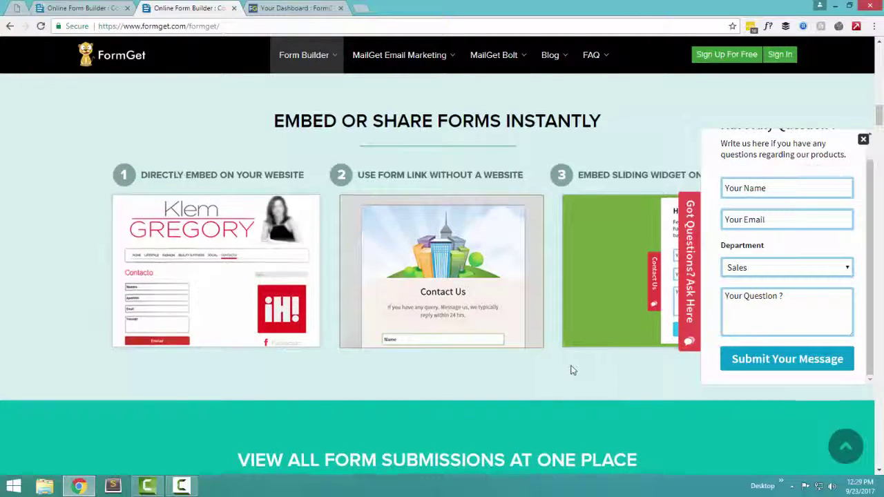
{"action": "scroll", "coordinate": [578, 365], "scroll_direction": "down", "scroll_amount": 5}
{"action": "scroll", "coordinate": [614, 273], "scroll_direction": "up", "scroll_amount": 2}
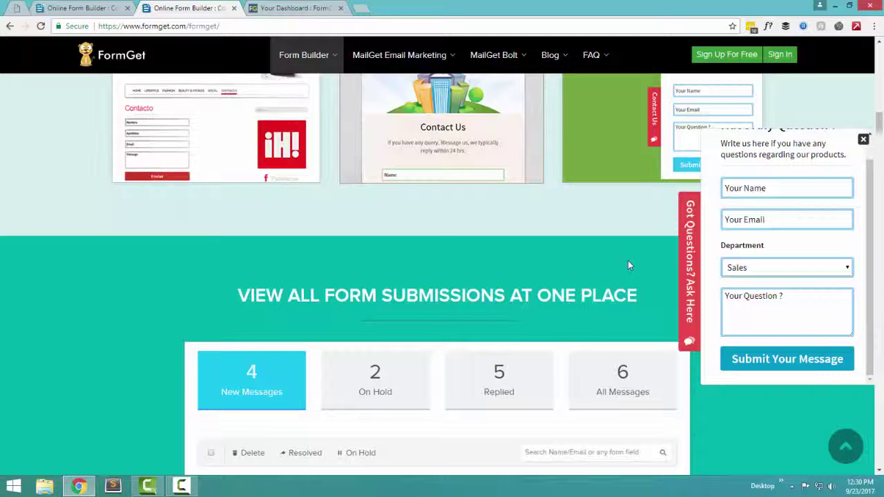
Close the contact panel and autoscroll past the submissions table to Check Messages
{"action": "left_click", "coordinate": [689, 266]}
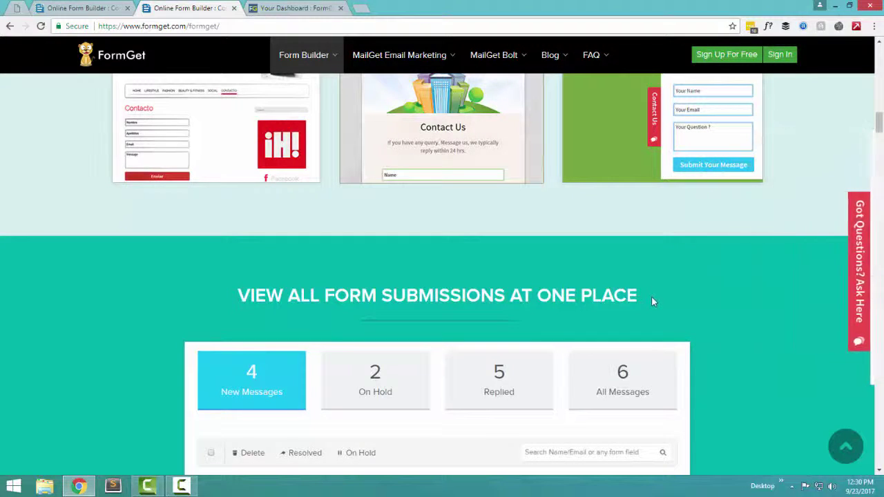
{"action": "middle_click", "coordinate": [741, 284]}
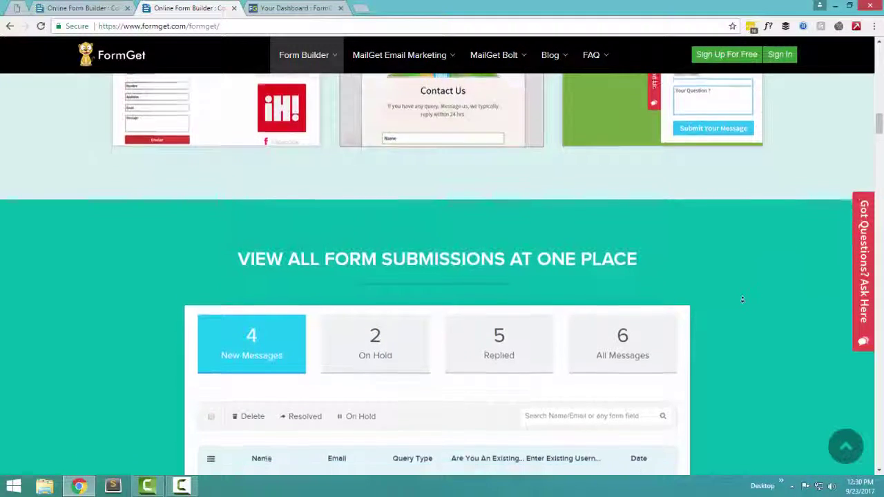
{"action": "middle_click", "coordinate": [745, 300]}
{"action": "middle_click", "coordinate": [779, 249]}
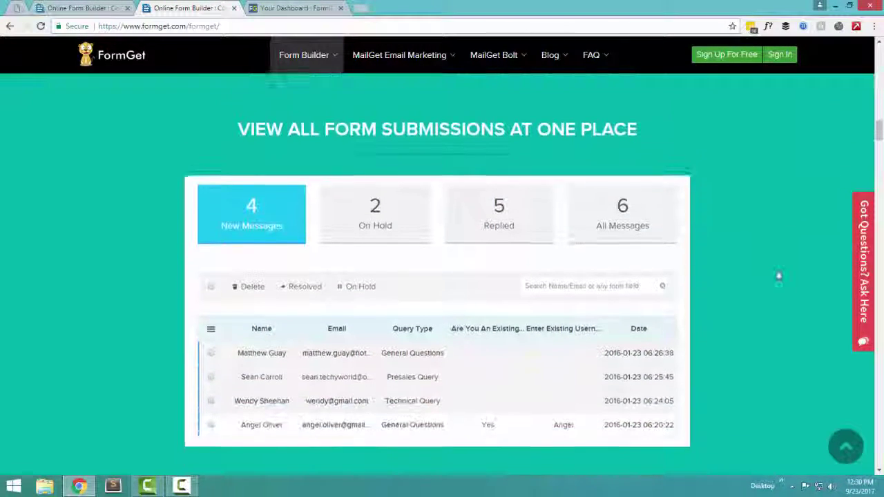
{"action": "middle_click", "coordinate": [779, 277]}
{"action": "scroll", "coordinate": [542, 183], "scroll_direction": "up", "scroll_amount": 2}
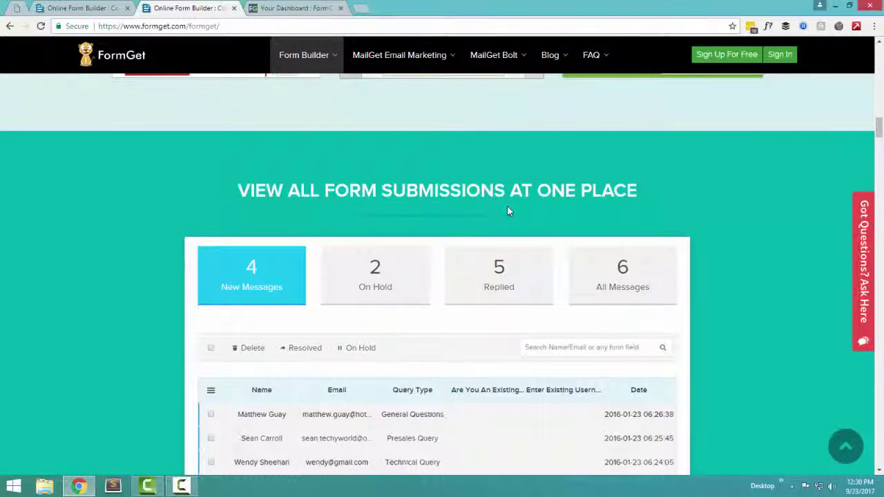
{"action": "scroll", "coordinate": [507, 205], "scroll_direction": "down", "scroll_amount": 3}
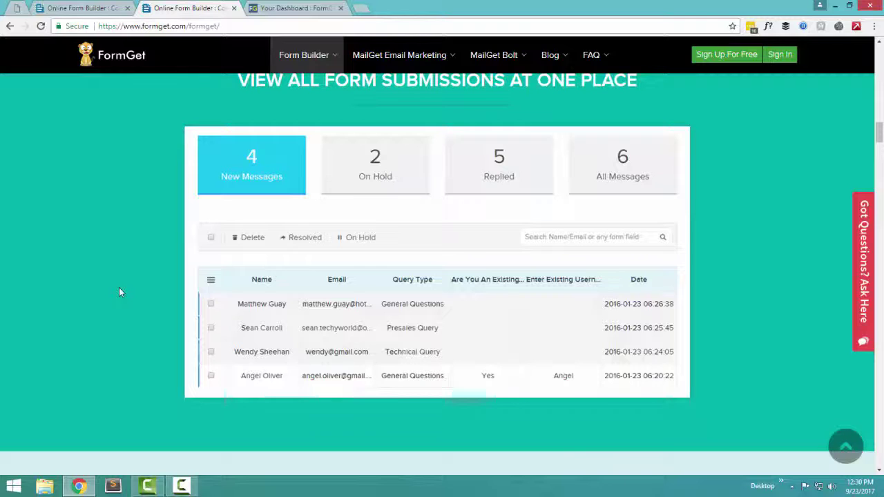
{"action": "scroll", "coordinate": [119, 291], "scroll_direction": "down", "scroll_amount": 4}
{"action": "scroll", "coordinate": [119, 291], "scroll_direction": "down", "scroll_amount": 3}
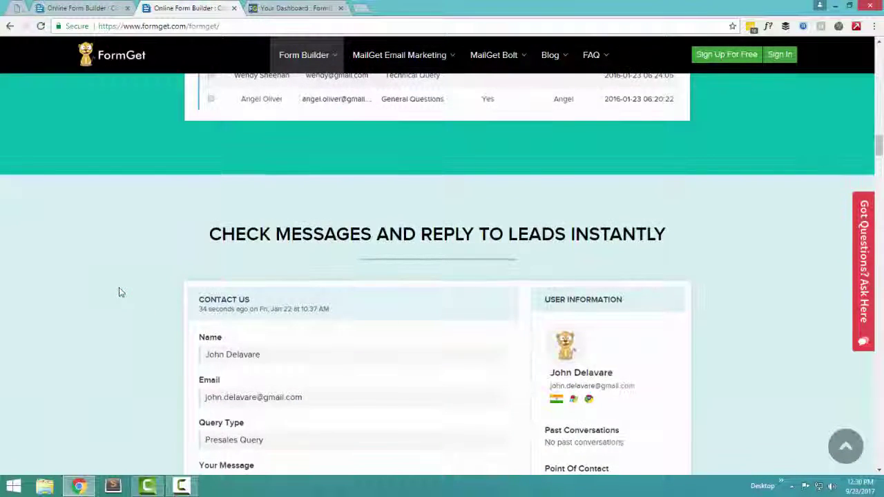
Scroll through the sample message and reply down to the PayPal/Stripe payment section
{"action": "scroll", "coordinate": [119, 291], "scroll_direction": "down", "scroll_amount": 2}
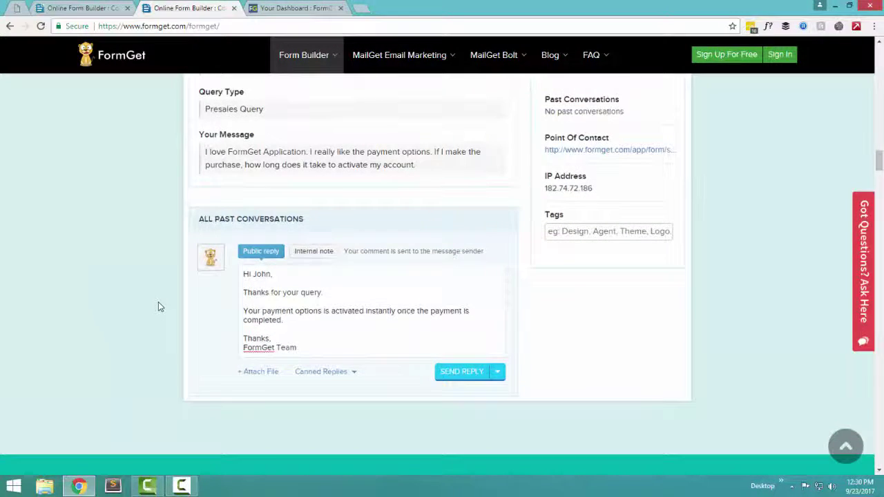
{"action": "scroll", "coordinate": [158, 302], "scroll_direction": "up", "scroll_amount": 3}
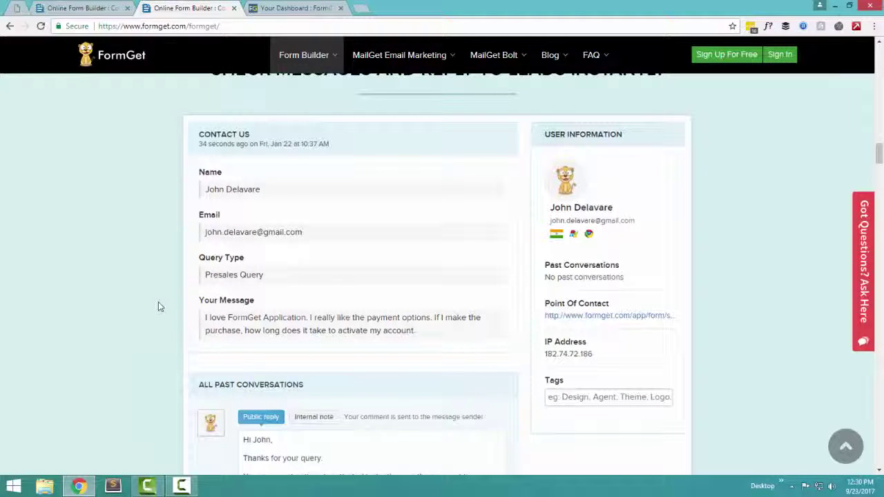
{"action": "scroll", "coordinate": [158, 302], "scroll_direction": "down", "scroll_amount": 2}
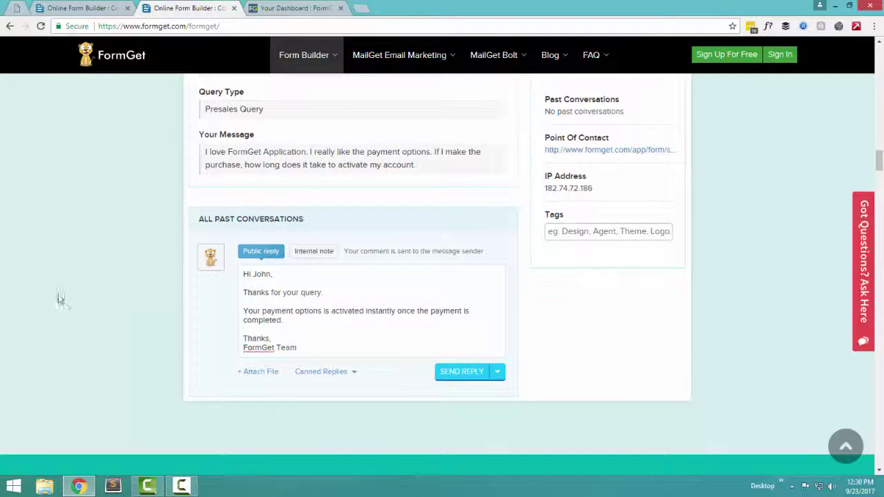
{"action": "scroll", "coordinate": [100, 299], "scroll_direction": "up", "scroll_amount": 2}
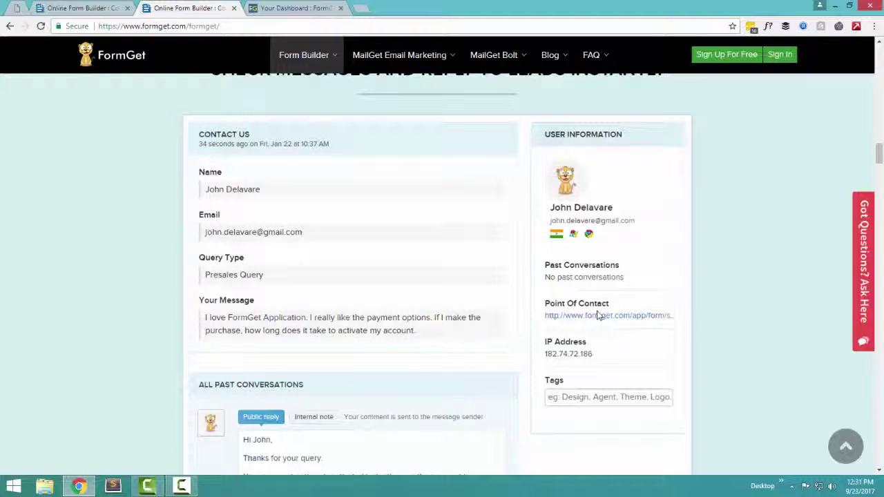
{"action": "scroll", "coordinate": [598, 313], "scroll_direction": "down", "scroll_amount": 2}
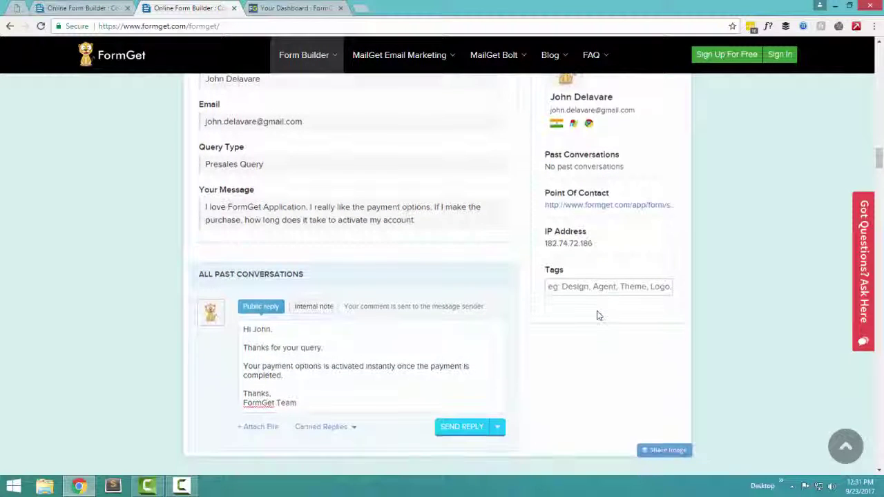
{"action": "scroll", "coordinate": [546, 313], "scroll_direction": "down", "scroll_amount": 6}
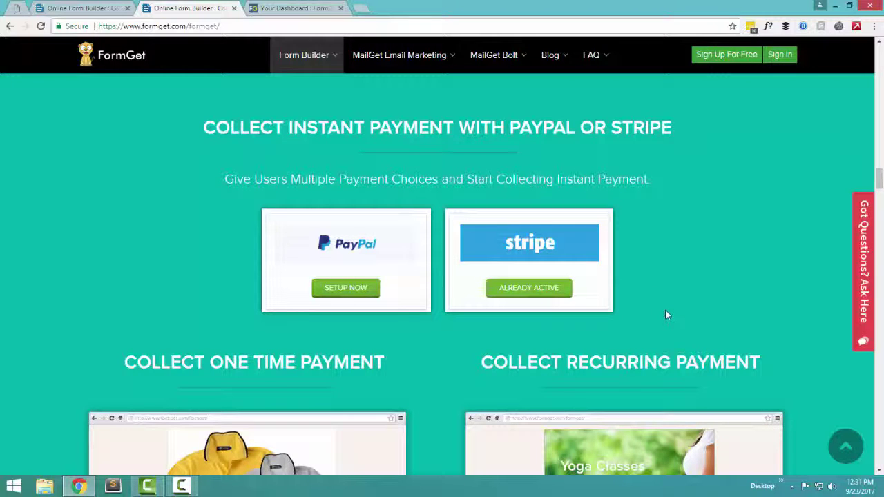
Browse the $9.99 one-time and $49/mo recurring payment examples, then continue to Manage Multiple Forms
{"action": "scroll", "coordinate": [665, 314], "scroll_direction": "down", "scroll_amount": 4}
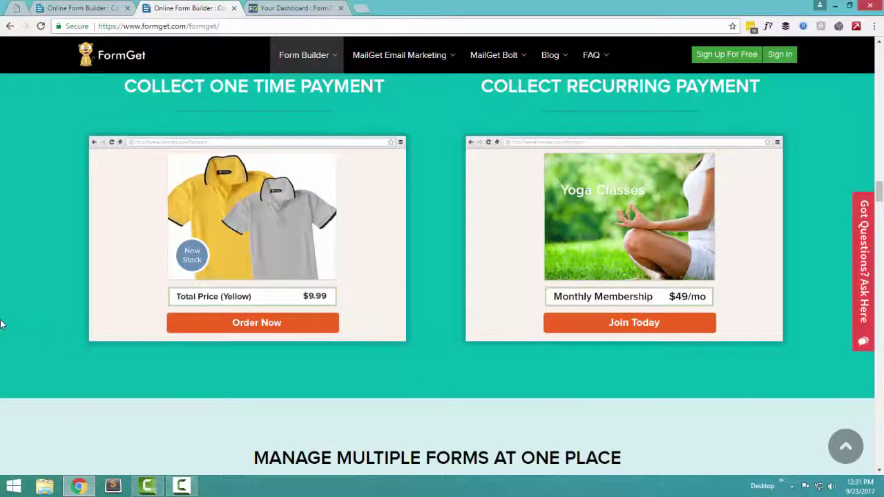
{"action": "scroll", "coordinate": [15, 314], "scroll_direction": "up", "scroll_amount": 2}
{"action": "scroll", "coordinate": [16, 316], "scroll_direction": "down", "scroll_amount": 5}
{"action": "scroll", "coordinate": [15, 312], "scroll_direction": "up", "scroll_amount": 3}
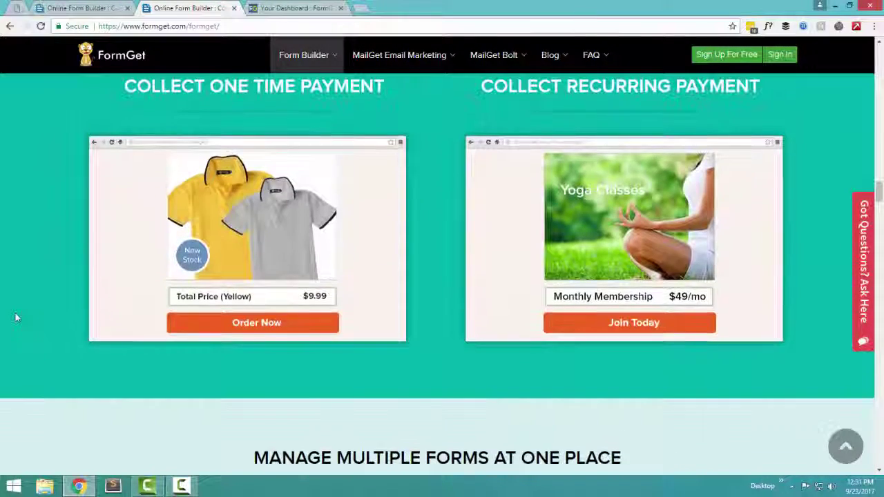
{"action": "scroll", "coordinate": [16, 313], "scroll_direction": "up", "scroll_amount": 1}
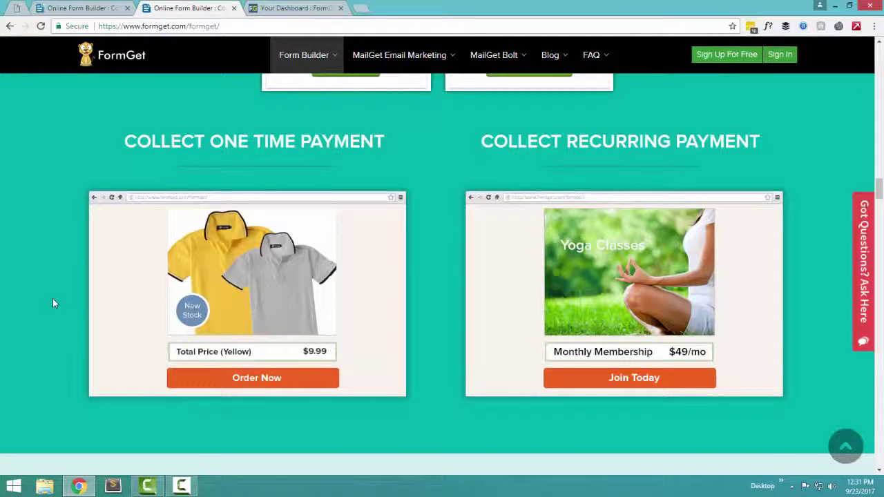
{"action": "mouse_move", "coordinate": [347, 324]}
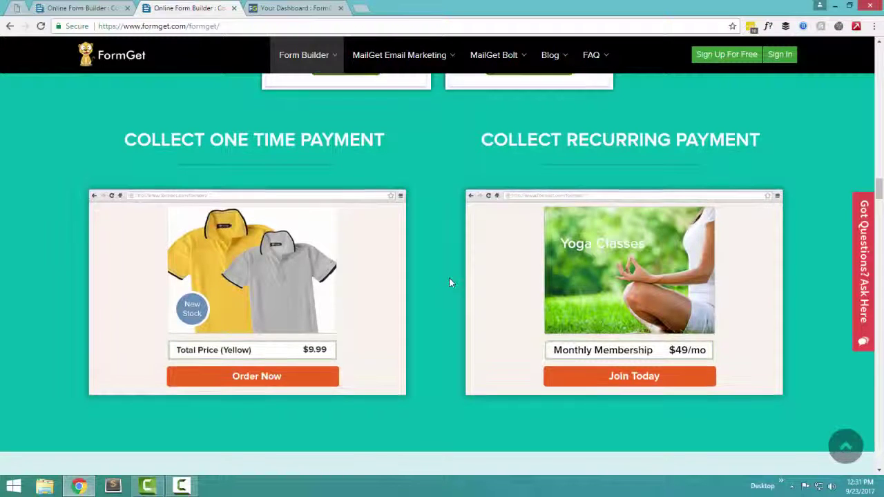
{"action": "scroll", "coordinate": [449, 282], "scroll_direction": "down", "scroll_amount": 3}
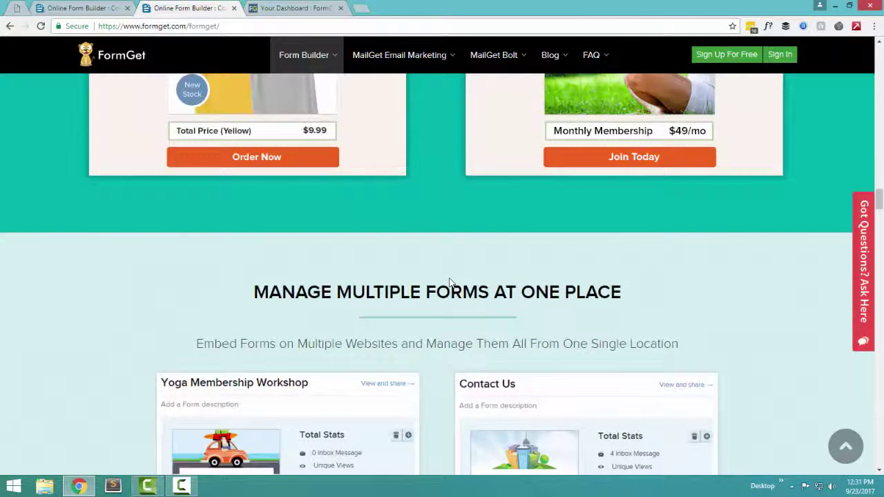
Scroll past the Yoga Membership Workshop and Contact Us form cards to the team access section
{"action": "scroll", "coordinate": [448, 281], "scroll_direction": "down", "scroll_amount": 2}
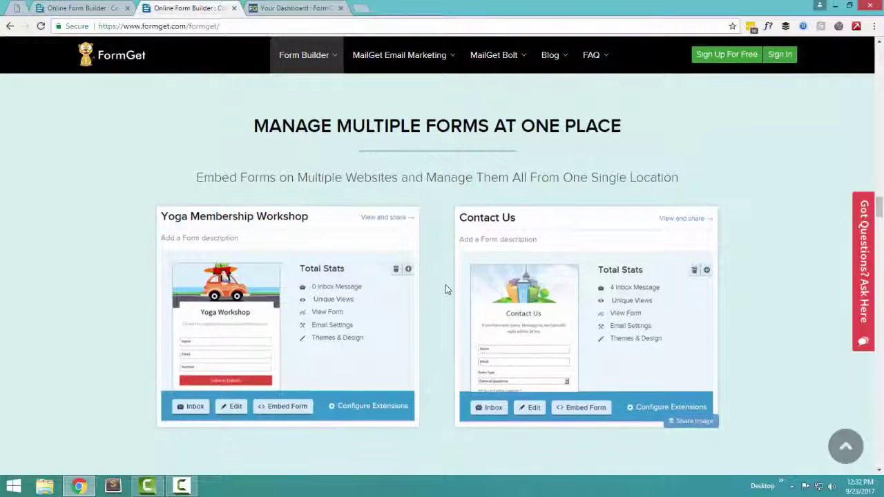
{"action": "scroll", "coordinate": [445, 288], "scroll_direction": "down", "scroll_amount": 5}
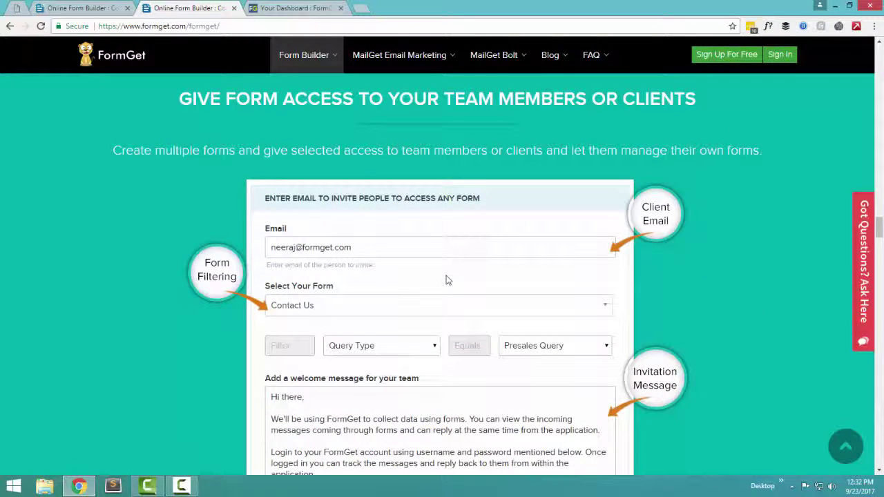
Scroll past the team invite form to the Japanese, Hindi and French contact form samples
{"action": "scroll", "coordinate": [445, 280], "scroll_direction": "down", "scroll_amount": 3}
{"action": "scroll", "coordinate": [446, 280], "scroll_direction": "up", "scroll_amount": 2}
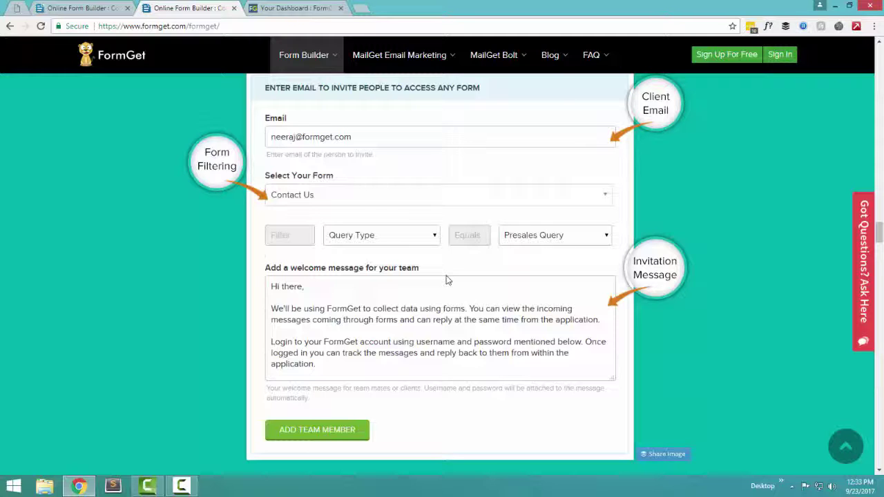
{"action": "scroll", "coordinate": [446, 279], "scroll_direction": "down", "scroll_amount": 6}
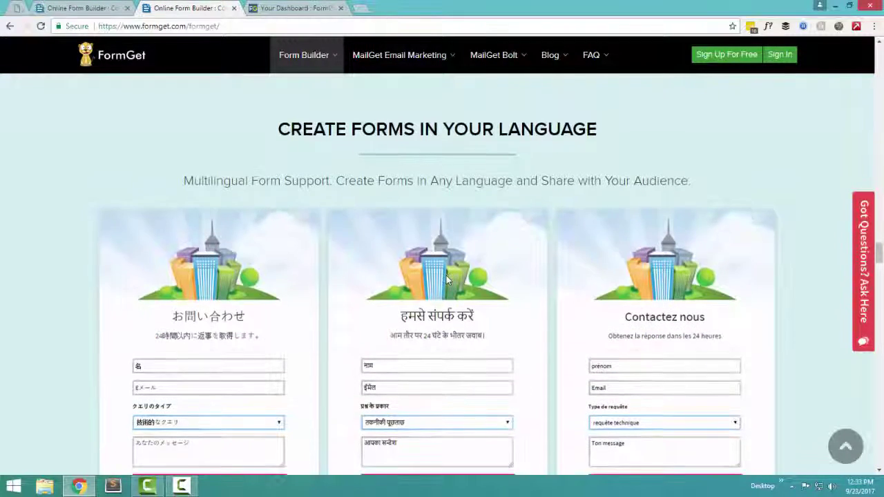
{"action": "scroll", "coordinate": [446, 279], "scroll_direction": "down", "scroll_amount": 3}
{"action": "scroll", "coordinate": [446, 279], "scroll_direction": "up", "scroll_amount": 1}
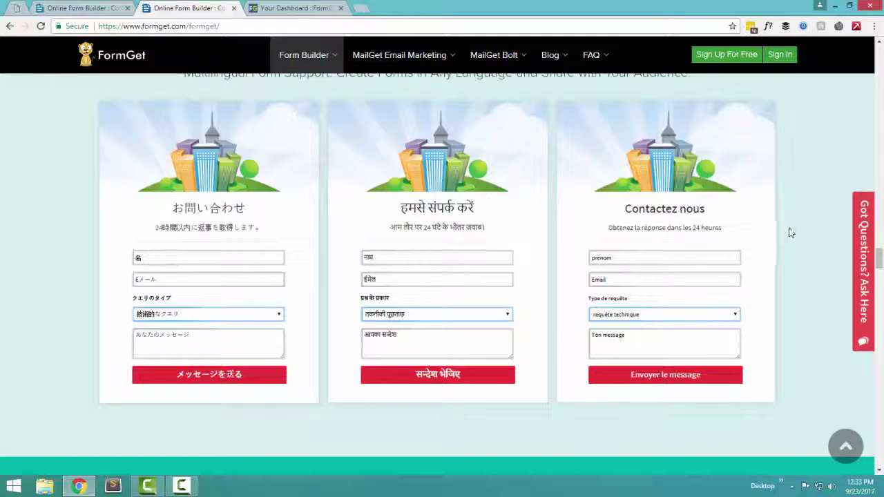
{"action": "scroll", "coordinate": [790, 233], "scroll_direction": "down", "scroll_amount": 5}
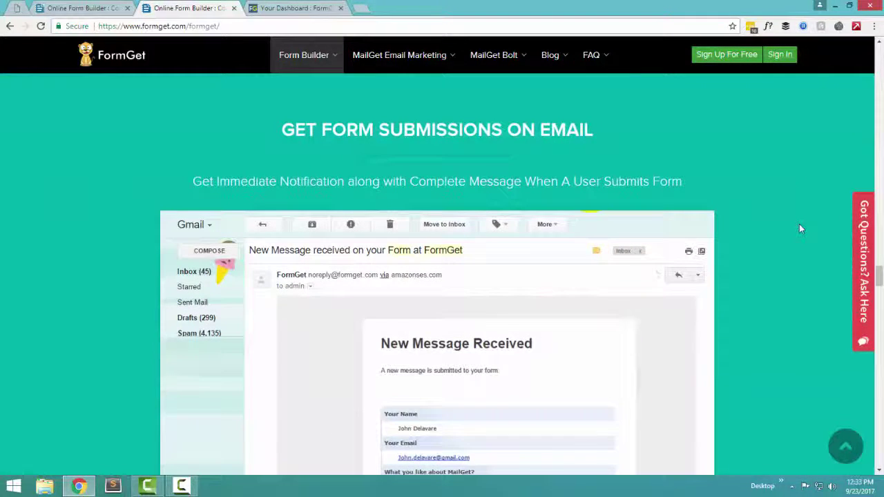
Scroll past the New Message Received email sample to the Logical Form Contact Us demo
{"action": "scroll", "coordinate": [799, 224], "scroll_direction": "down", "scroll_amount": 2}
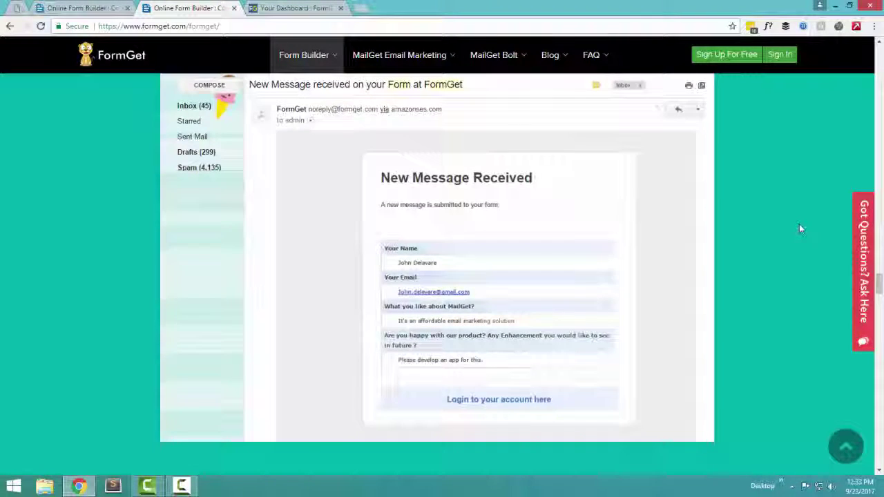
{"action": "scroll", "coordinate": [799, 226], "scroll_direction": "up", "scroll_amount": 1}
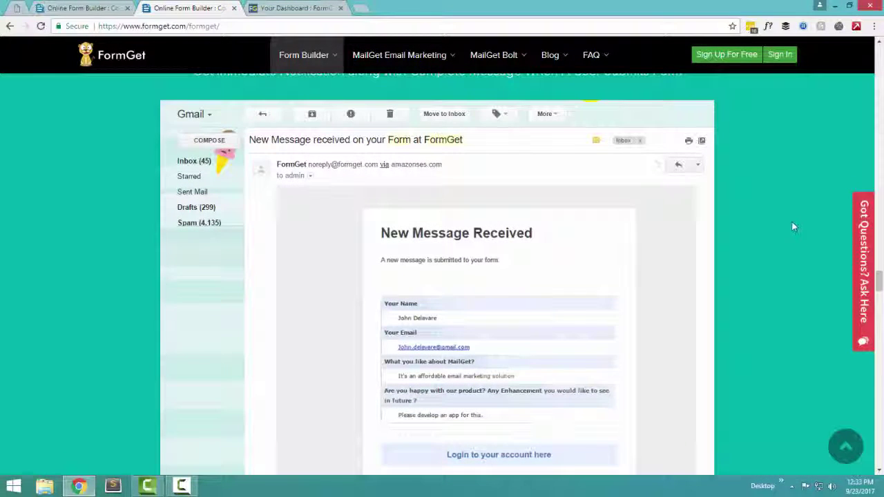
{"action": "scroll", "coordinate": [764, 252], "scroll_direction": "down", "scroll_amount": 1}
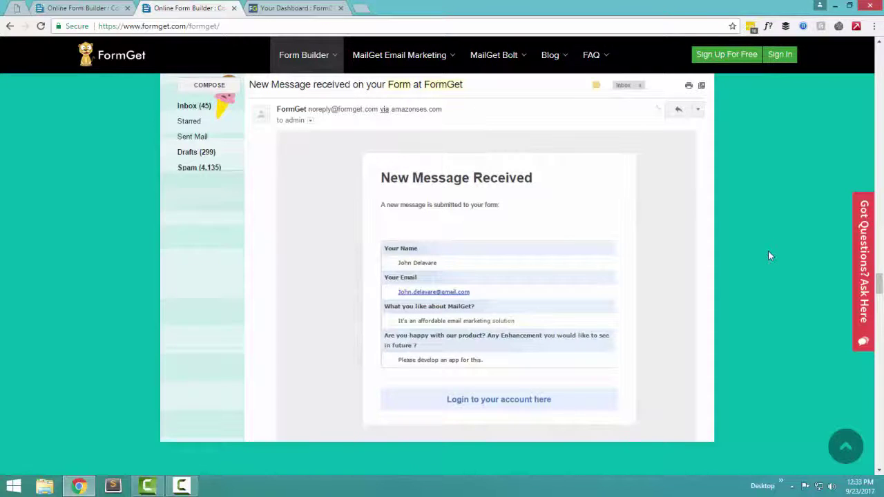
{"action": "scroll", "coordinate": [769, 256], "scroll_direction": "down", "scroll_amount": 5}
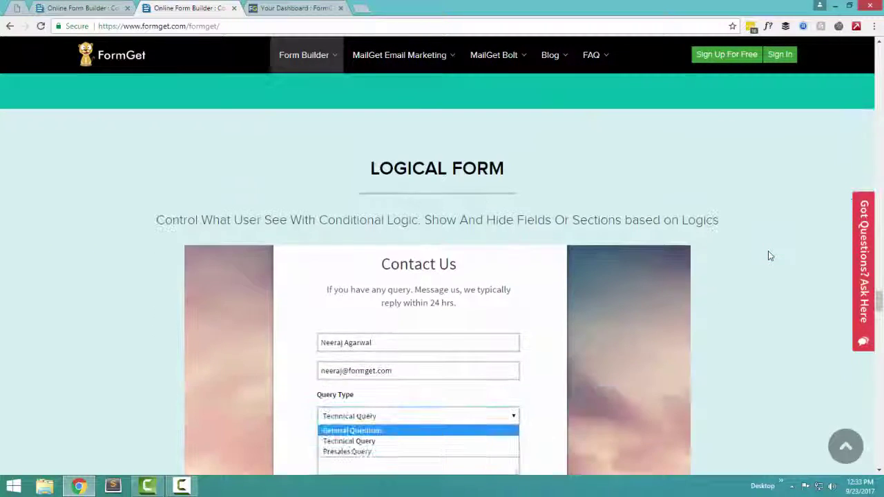
Enter a sample name in the Logical Form demo and choose General Questions as Query Type
{"action": "scroll", "coordinate": [770, 256], "scroll_direction": "down", "scroll_amount": 2}
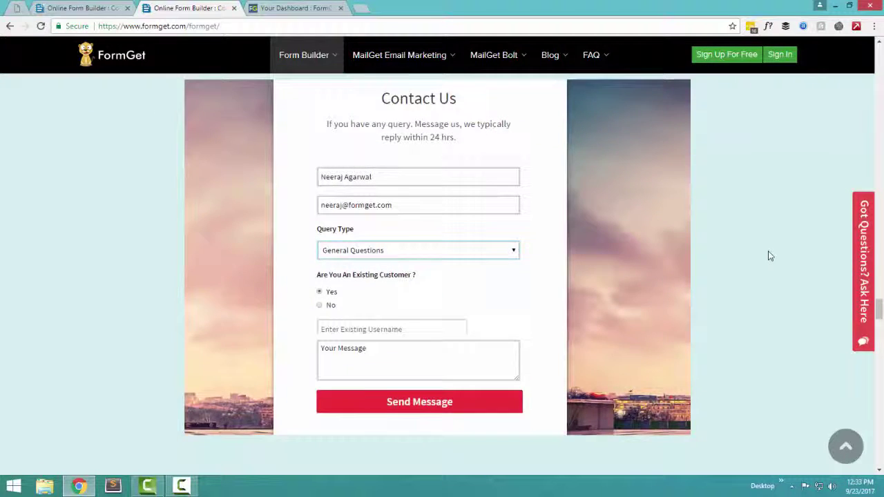
{"action": "scroll", "coordinate": [770, 256], "scroll_direction": "down", "scroll_amount": 2}
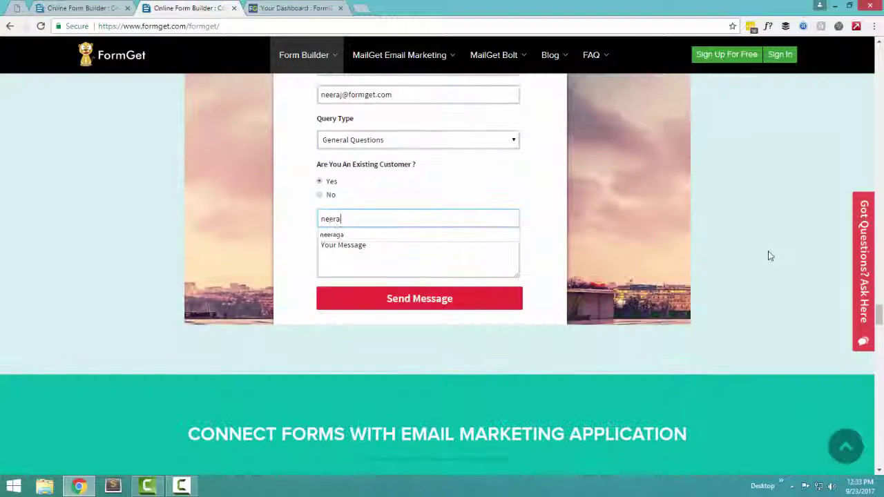
{"action": "scroll", "coordinate": [769, 255], "scroll_direction": "up", "scroll_amount": 1}
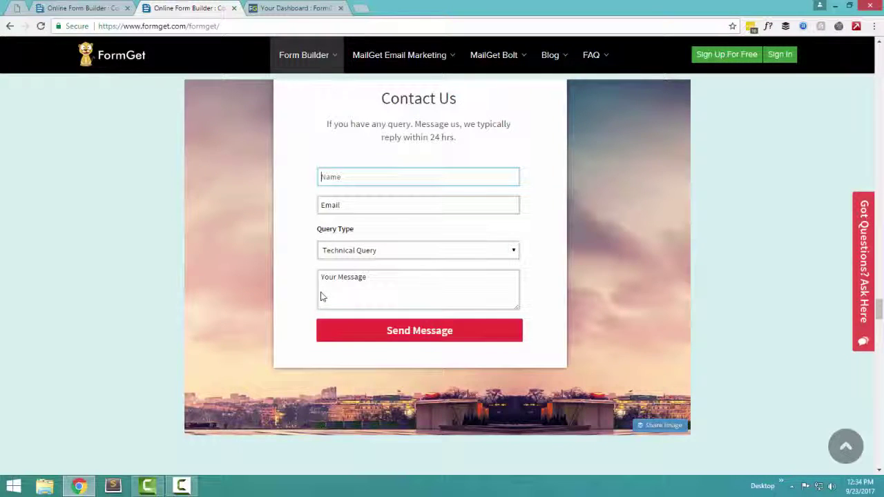
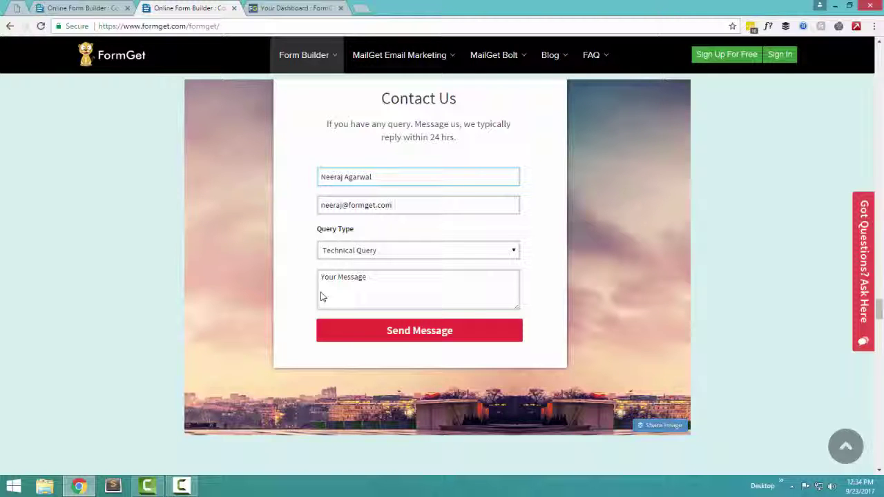
{"action": "key", "text": "Tab"}
{"action": "key", "text": "space"}
{"action": "key", "text": "Up"}
{"action": "key", "text": "Return"}
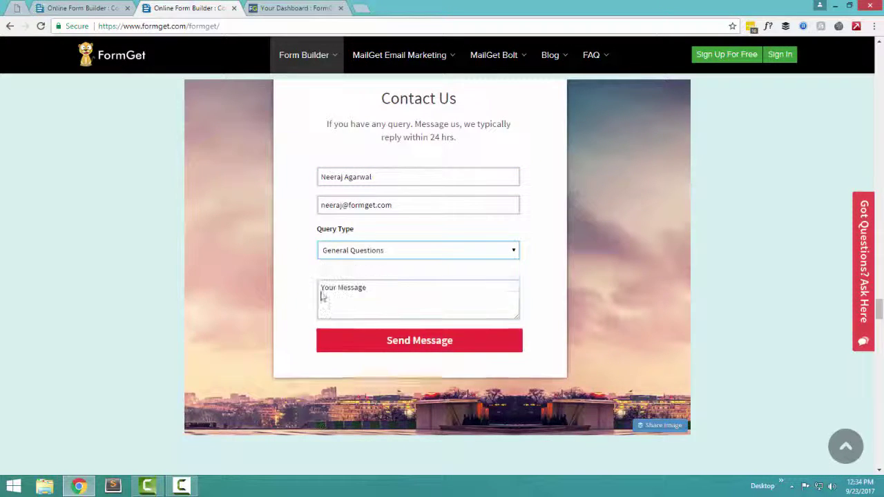
{"action": "scroll", "coordinate": [321, 297], "scroll_direction": "up", "scroll_amount": 1}
{"action": "scroll", "coordinate": [321, 297], "scroll_direction": "up", "scroll_amount": 1}
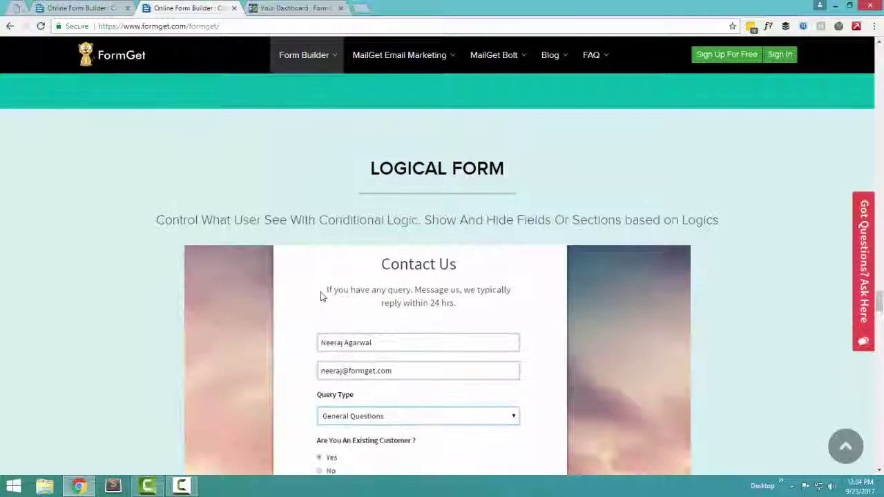
{"action": "scroll", "coordinate": [321, 297], "scroll_direction": "down", "scroll_amount": 6}
{"action": "scroll", "coordinate": [321, 297], "scroll_direction": "down", "scroll_amount": 3}
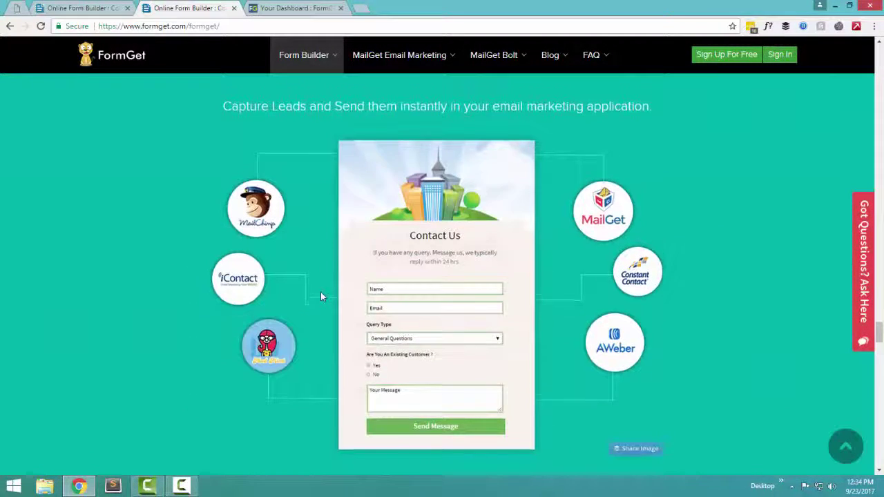
{"action": "scroll", "coordinate": [321, 297], "scroll_direction": "up", "scroll_amount": 1}
{"action": "scroll", "coordinate": [321, 297], "scroll_direction": "down", "scroll_amount": 1}
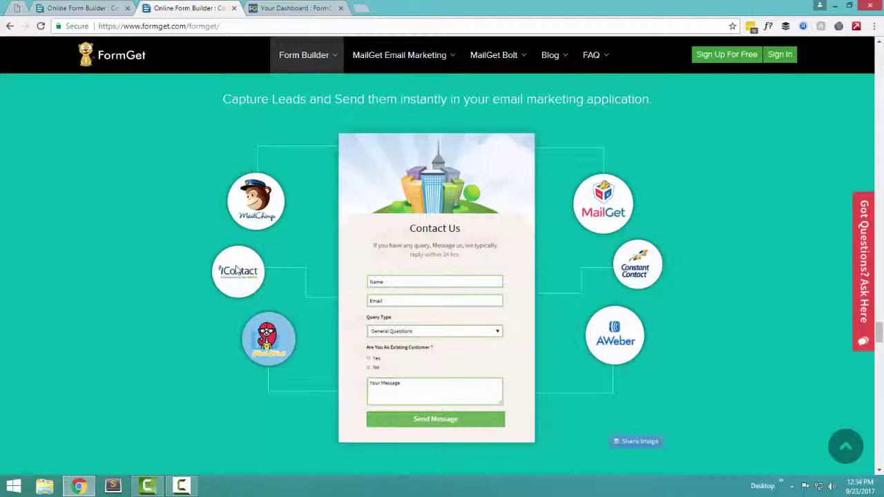
{"action": "scroll", "coordinate": [236, 270], "scroll_direction": "down", "scroll_amount": 6}
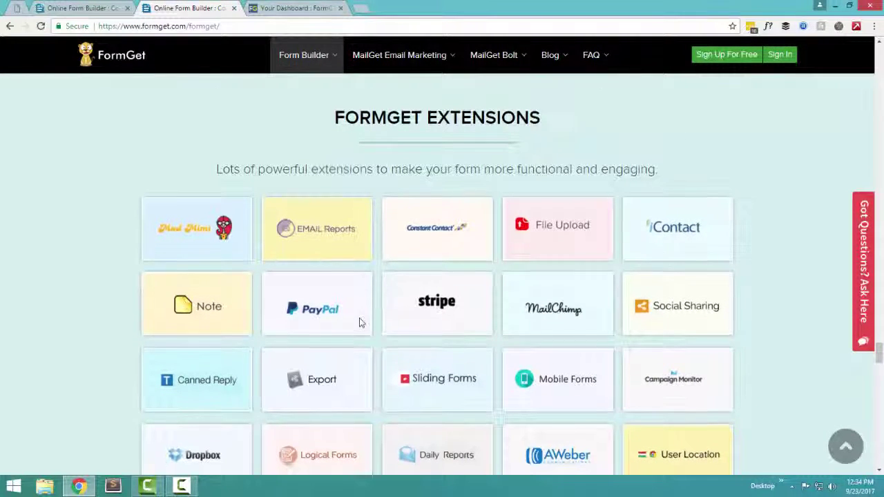
{"action": "scroll", "coordinate": [359, 321], "scroll_direction": "down", "scroll_amount": 3}
{"action": "scroll", "coordinate": [338, 312], "scroll_direction": "up", "scroll_amount": 1}
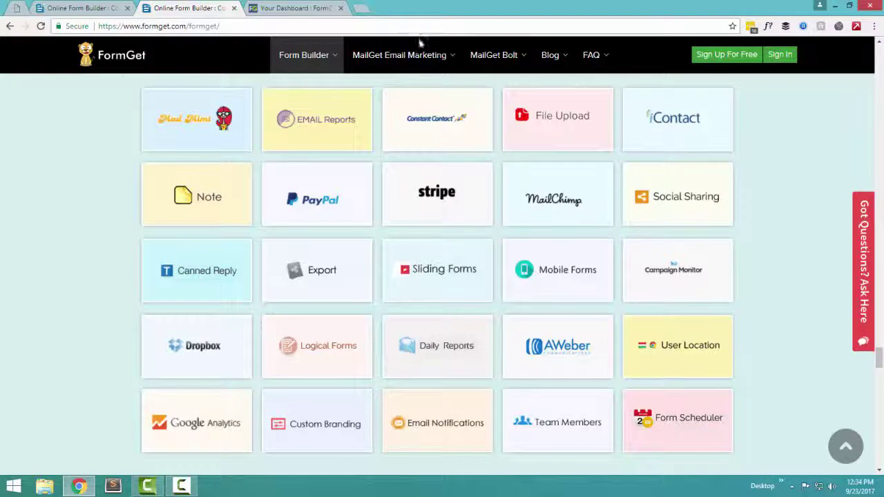
{"action": "scroll", "coordinate": [746, 272], "scroll_direction": "down", "scroll_amount": 9}
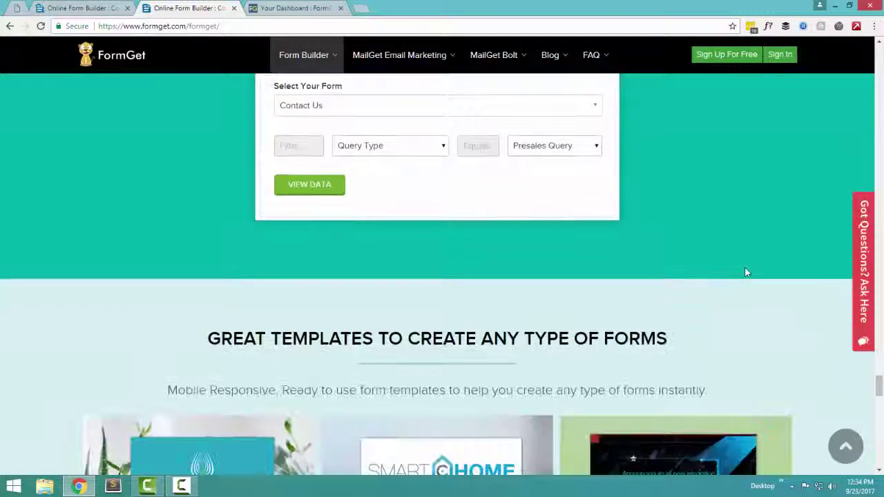
Browse the landing page's templates, pricing and FAQ, then switch to the Your Dashboard tab
{"action": "scroll", "coordinate": [745, 272], "scroll_direction": "up", "scroll_amount": 2}
{"action": "scroll", "coordinate": [746, 272], "scroll_direction": "down", "scroll_amount": 4}
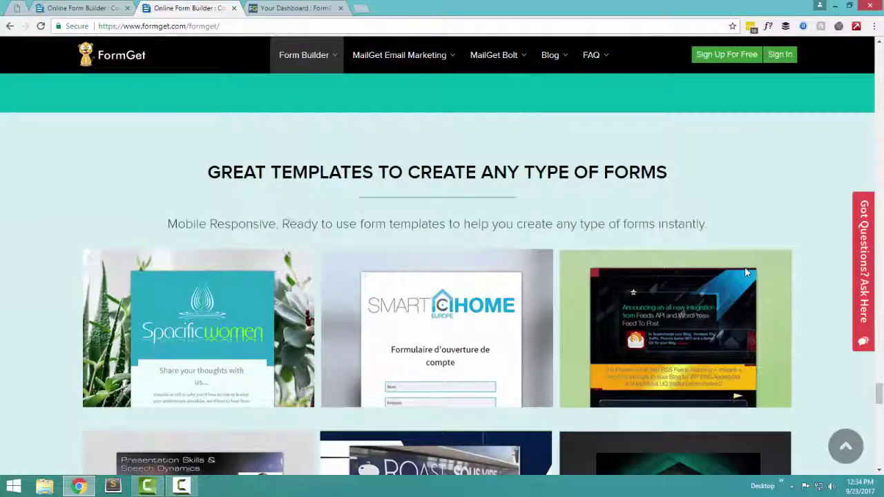
{"action": "scroll", "coordinate": [744, 266], "scroll_direction": "down", "scroll_amount": 4}
{"action": "scroll", "coordinate": [739, 268], "scroll_direction": "up", "scroll_amount": 2}
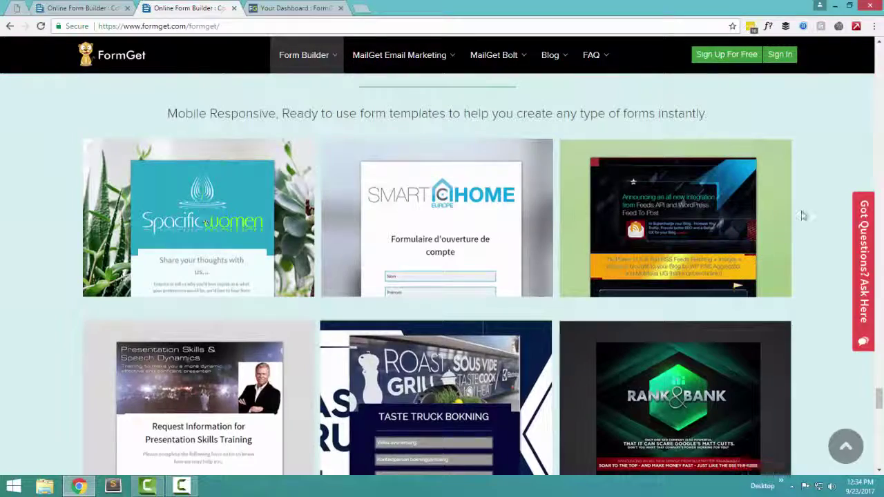
{"action": "scroll", "coordinate": [765, 232], "scroll_direction": "down", "scroll_amount": 8}
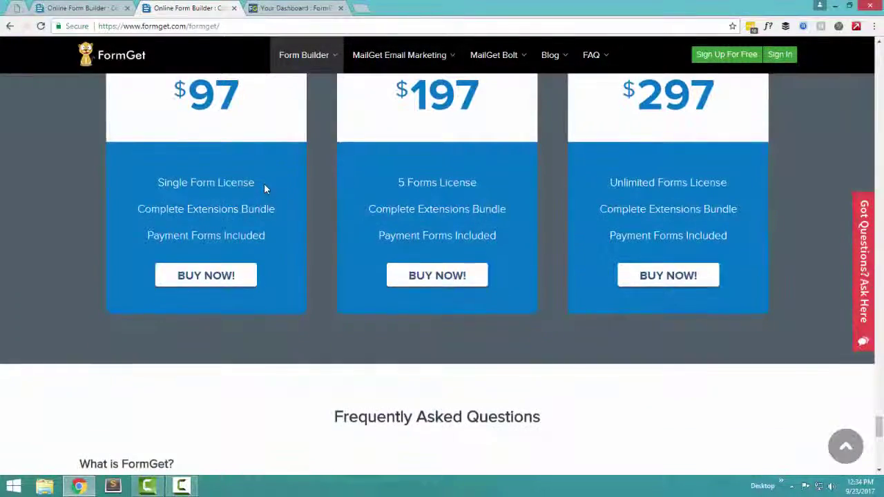
{"action": "scroll", "coordinate": [264, 183], "scroll_direction": "up", "scroll_amount": 2}
{"action": "scroll", "coordinate": [263, 183], "scroll_direction": "down", "scroll_amount": 3}
{"action": "scroll", "coordinate": [265, 187], "scroll_direction": "down", "scroll_amount": 8}
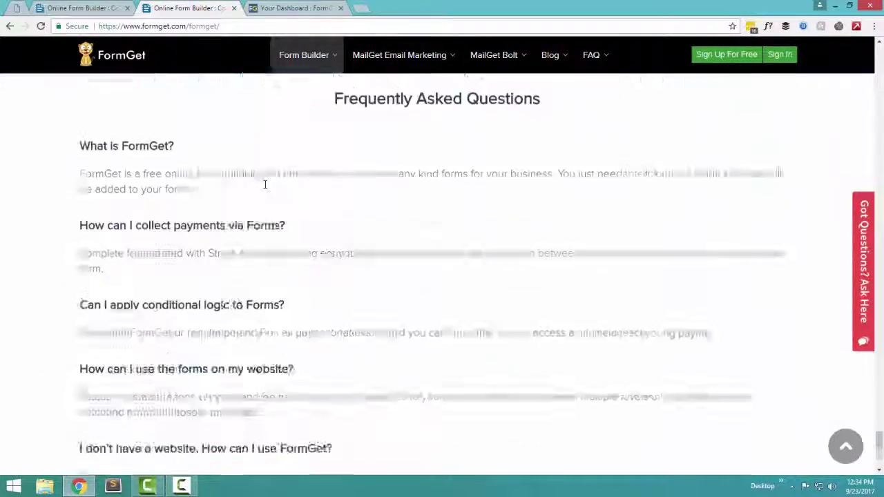
{"action": "scroll", "coordinate": [266, 188], "scroll_direction": "up", "scroll_amount": 15}
{"action": "scroll", "coordinate": [264, 188], "scroll_direction": "up", "scroll_amount": 20}
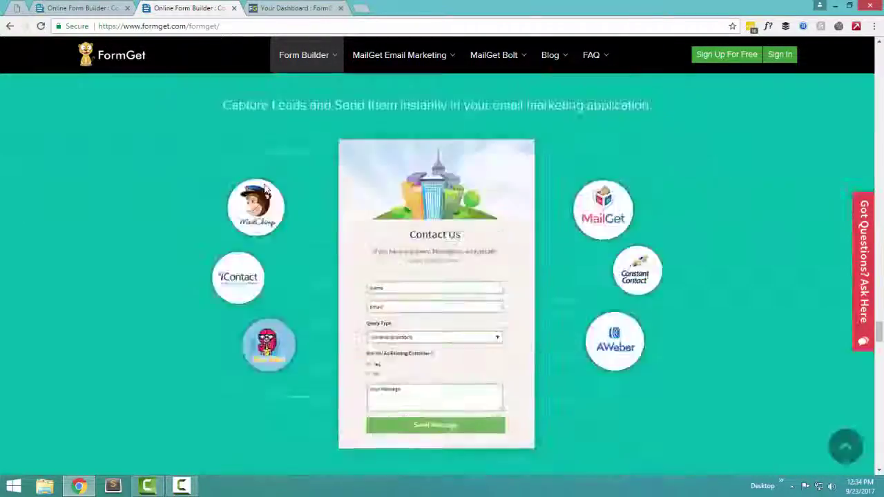
{"action": "scroll", "coordinate": [265, 187], "scroll_direction": "up", "scroll_amount": 20}
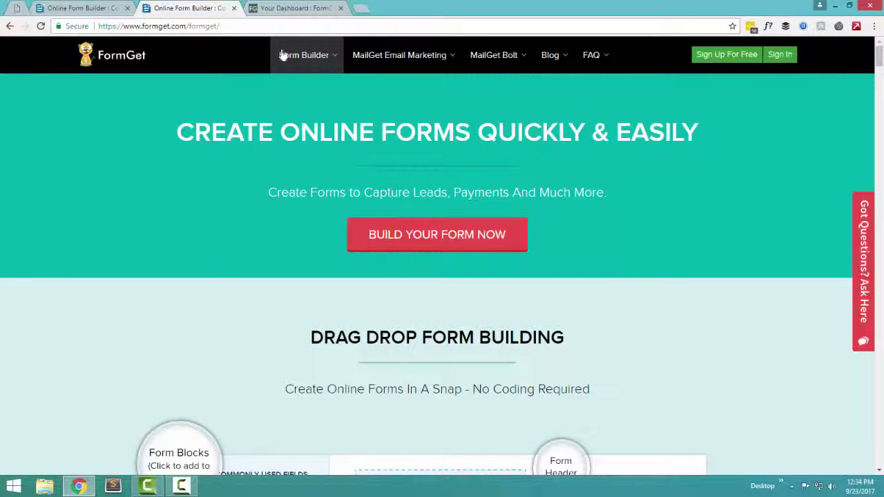
{"action": "left_click", "coordinate": [291, 5]}
Create a new form from the dashboard and switch to the FormGet : Form Builder tab
{"action": "scroll", "coordinate": [1, 297], "scroll_direction": "up", "scroll_amount": 10}
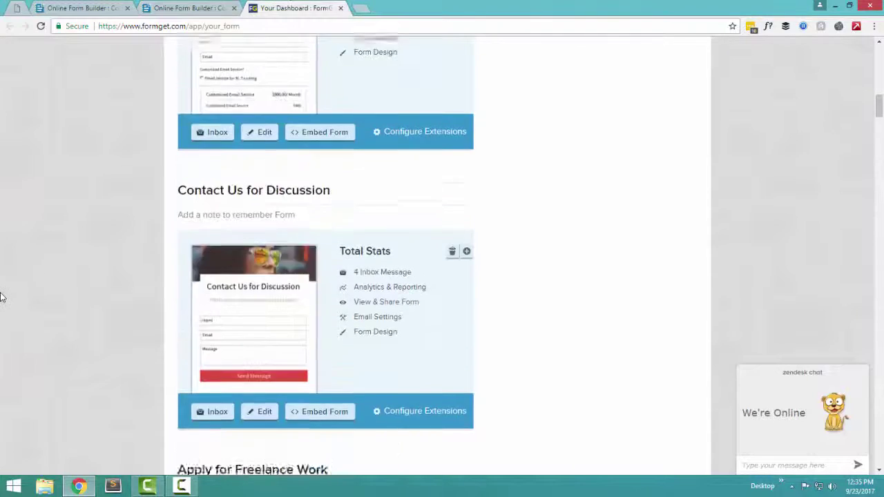
{"action": "scroll", "coordinate": [1, 297], "scroll_direction": "up", "scroll_amount": 2}
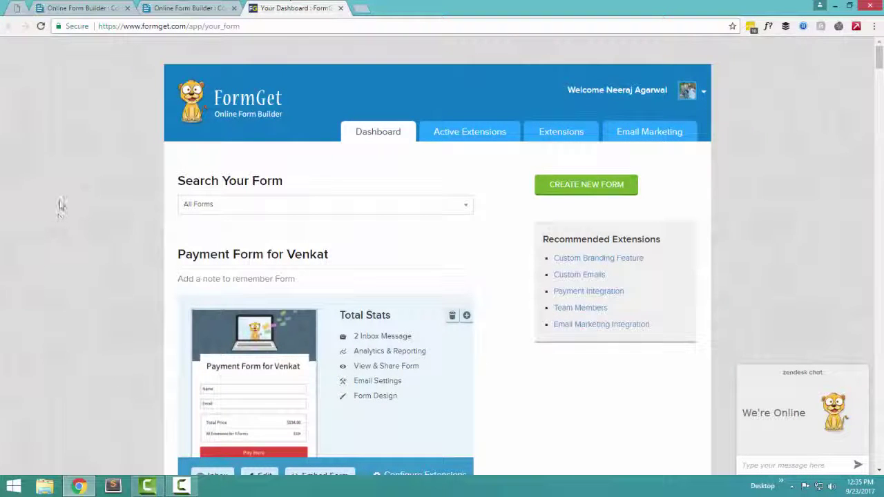
{"action": "scroll", "coordinate": [76, 250], "scroll_direction": "down", "scroll_amount": 1}
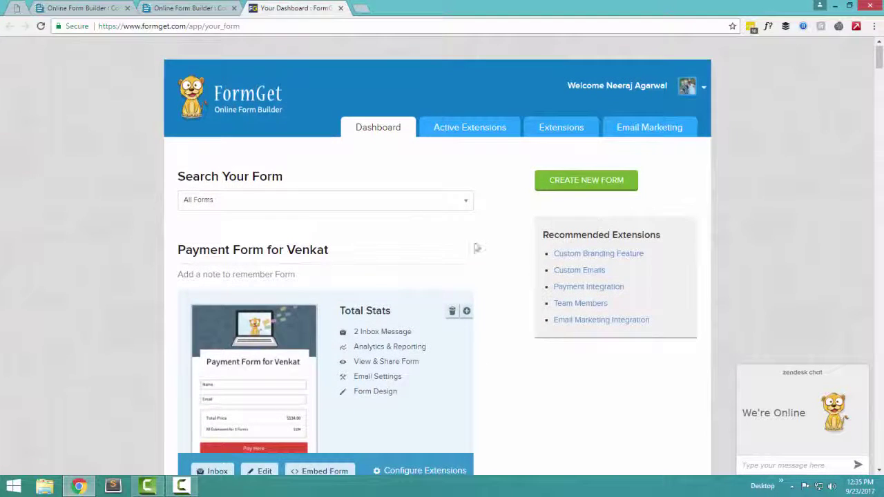
{"action": "left_click", "coordinate": [590, 182]}
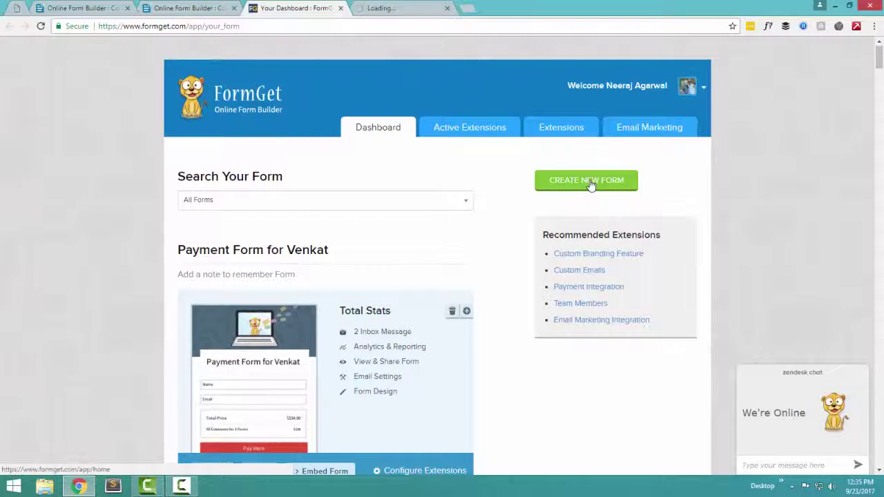
{"action": "left_click", "coordinate": [396, 8]}
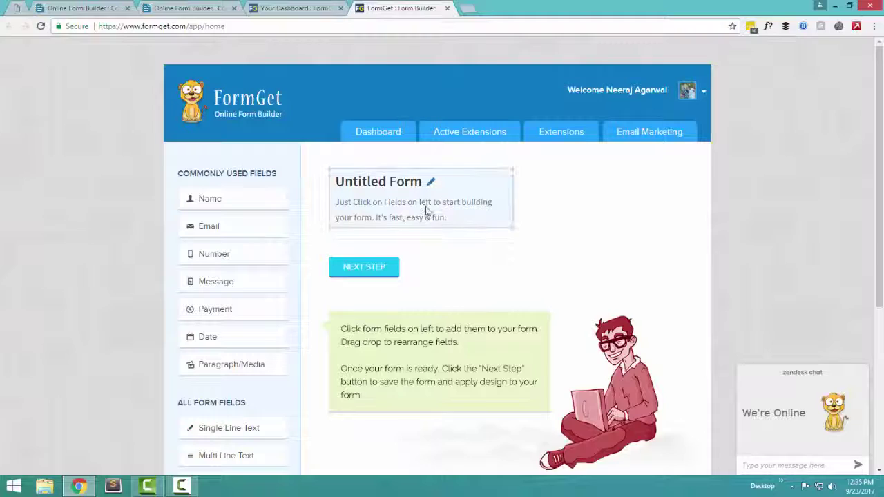
Title the form 'Consultancy Payment' with the description 'Consultancy payment for my services'
{"action": "left_click", "coordinate": [402, 190]}
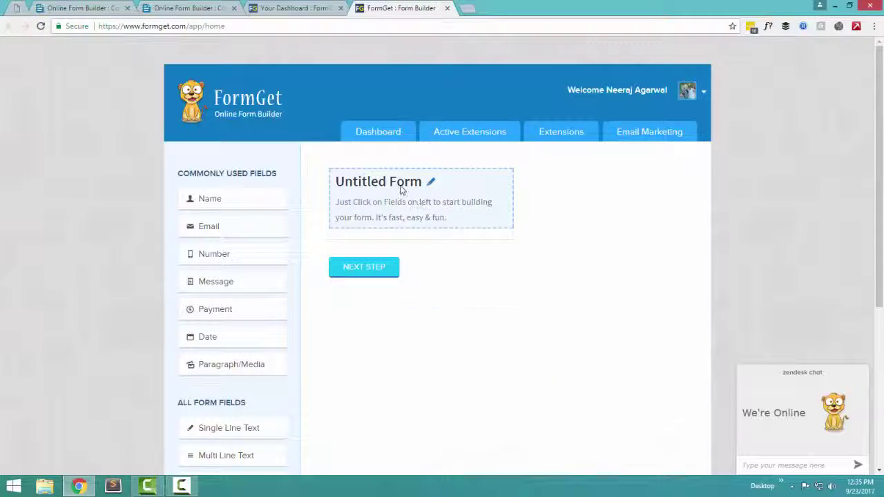
{"action": "left_click_drag", "start_coordinate": [657, 198], "coordinate": [167, 181]}
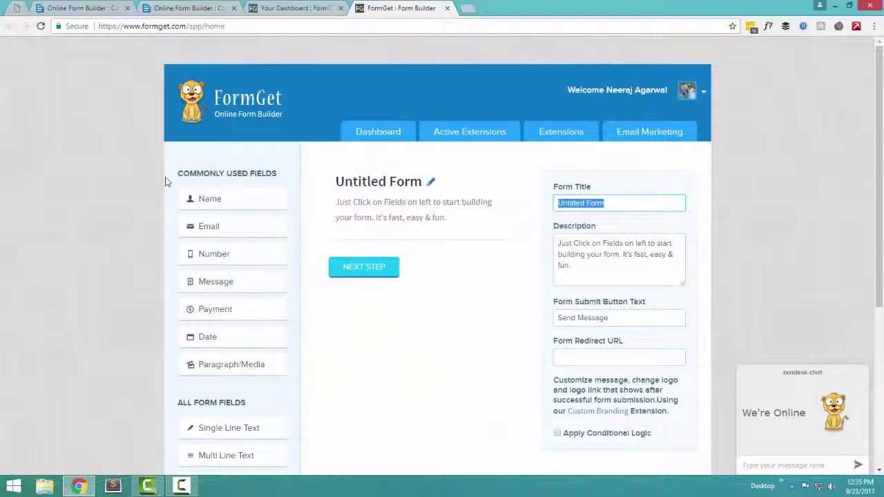
{"action": "type", "text": "Pay"}
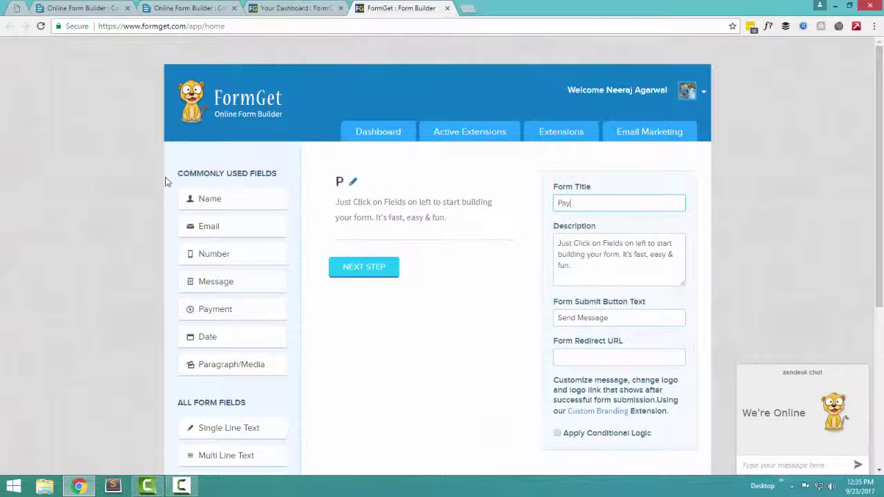
{"action": "type", "text": "Cons"}
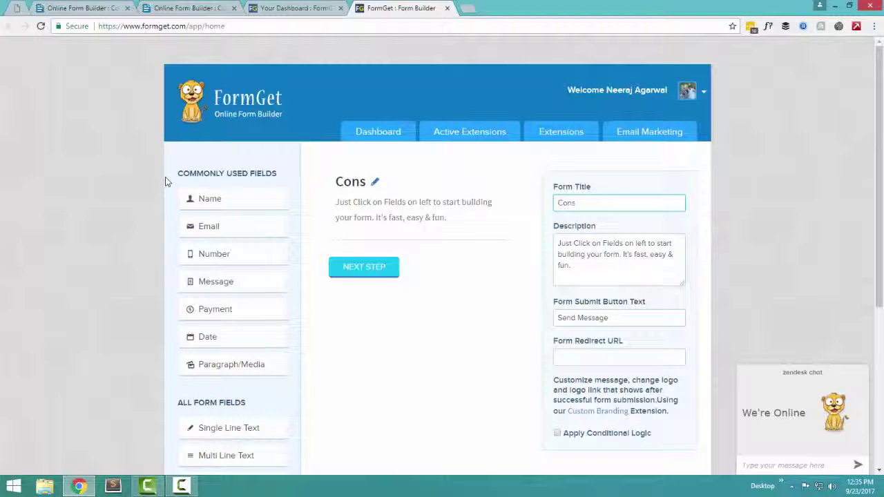
{"action": "type", "text": "ultancy Payment"}
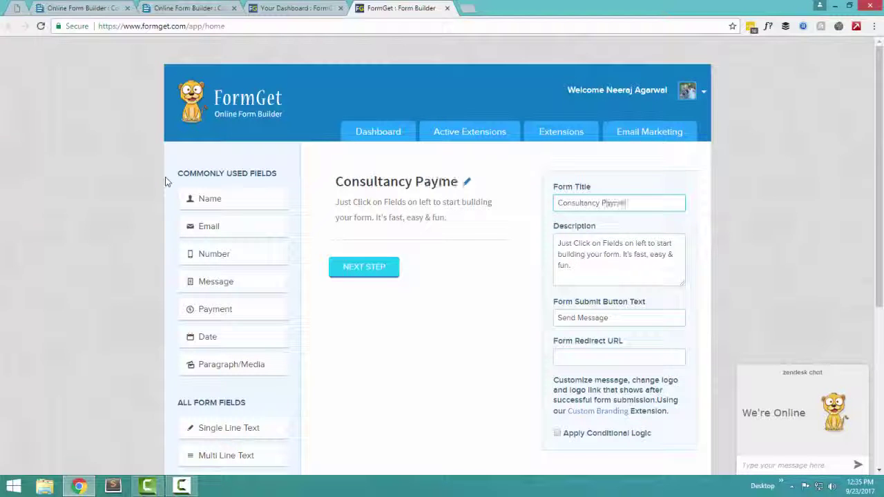
{"action": "left_click", "coordinate": [666, 250]}
{"action": "key", "text": "ctrl+a"}
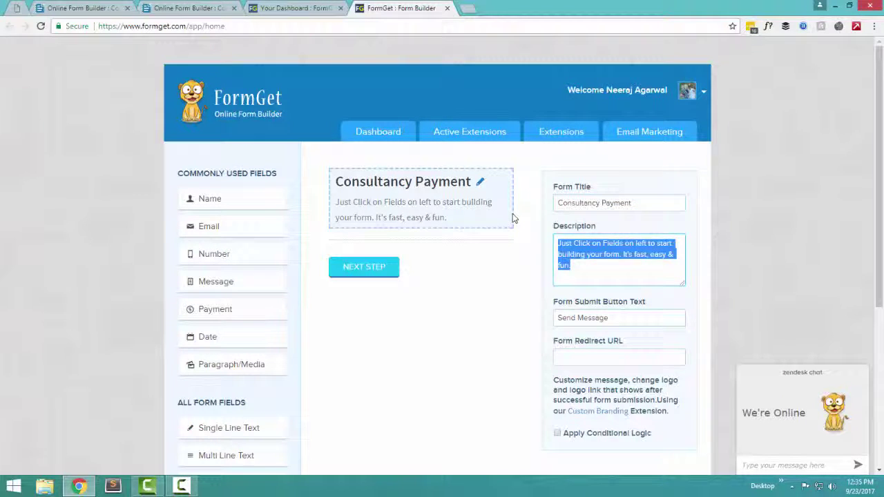
{"action": "type", "text": "Consultancy pa"}
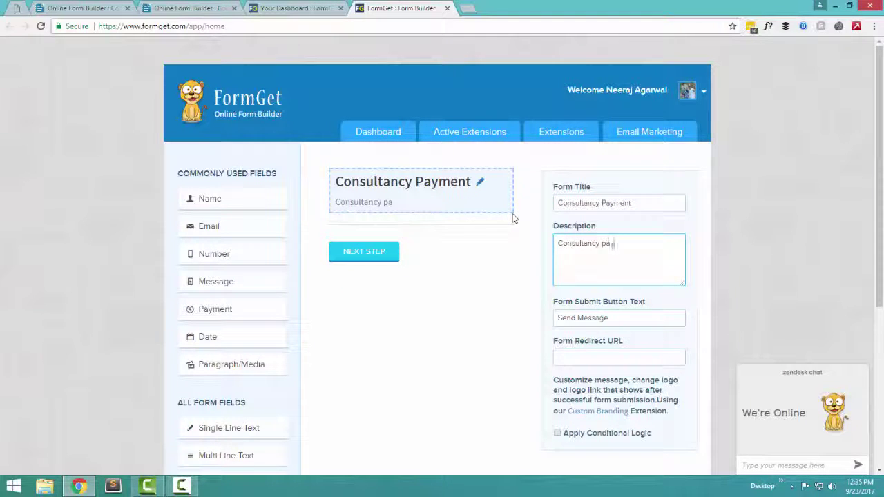
{"action": "type", "text": "yment for m"}
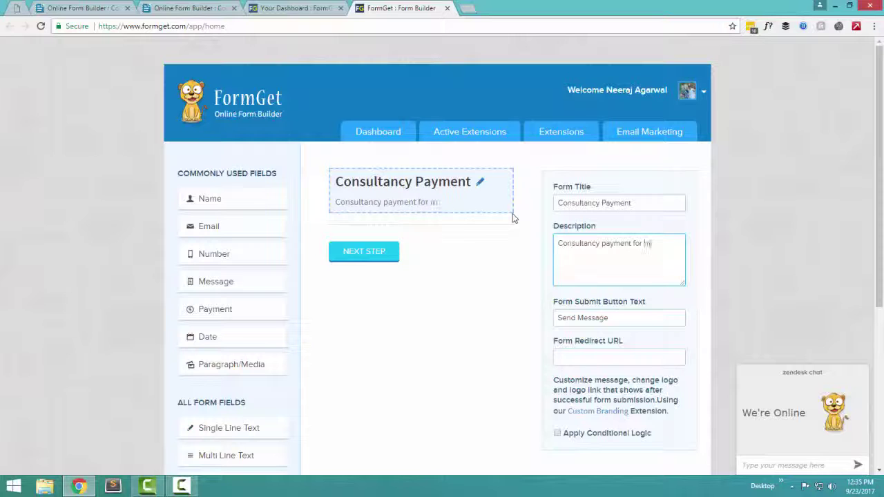
{"action": "type", "text": "y services"}
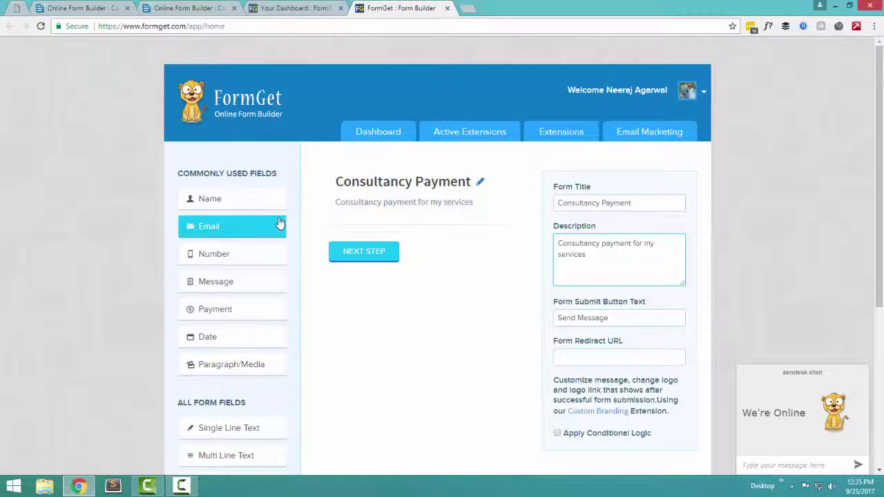
Add Name, Email and Payment fields, then reposition the Name field and edit its label
{"action": "left_click", "coordinate": [231, 198]}
{"action": "left_click", "coordinate": [262, 236]}
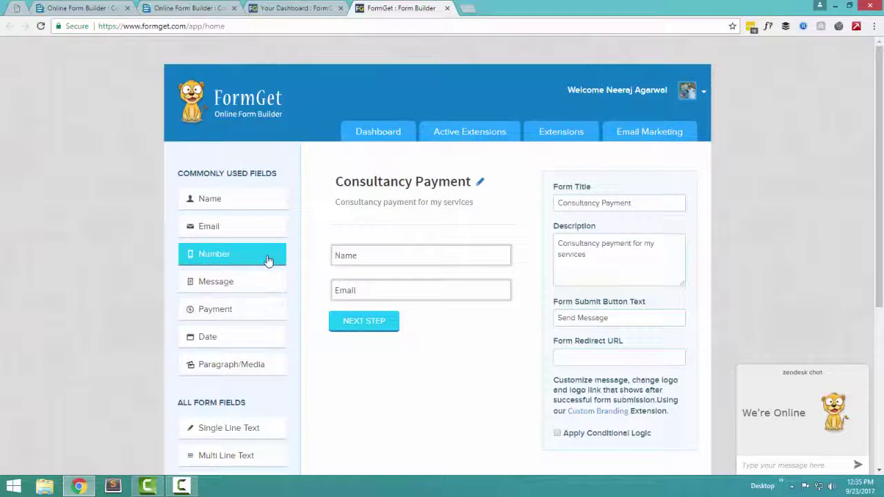
{"action": "left_click", "coordinate": [258, 311]}
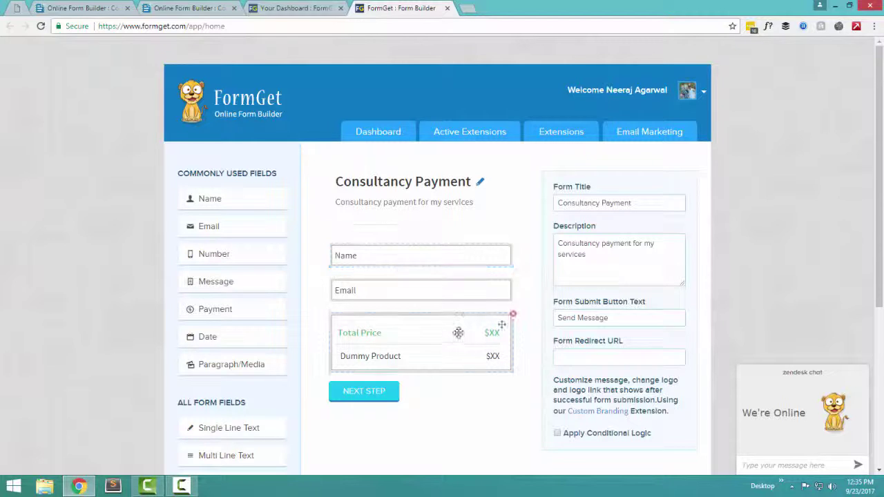
{"action": "mouse_move", "coordinate": [511, 249]}
{"action": "left_mouse_down"}
{"action": "mouse_move", "coordinate": [513, 375]}
{"action": "mouse_move", "coordinate": [509, 241]}
{"action": "left_mouse_up"}
{"action": "double_click", "coordinate": [507, 361]}
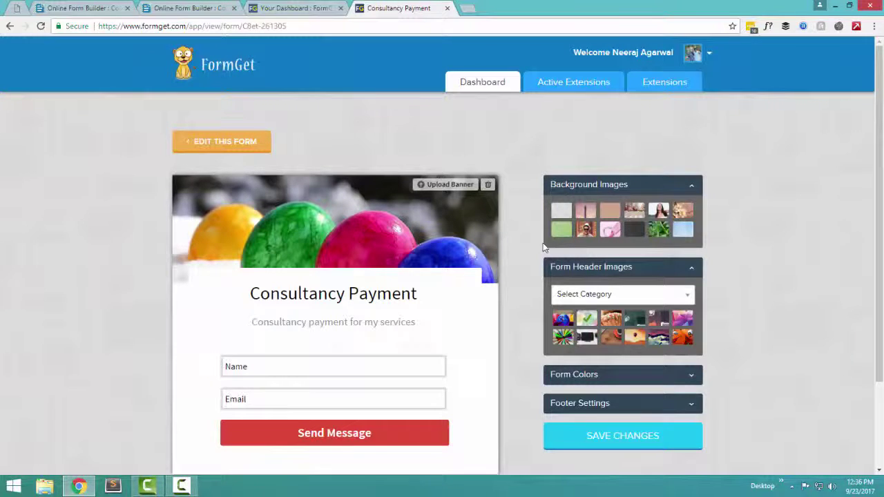
Try several page backgrounds and settle on the blossom image
{"action": "left_click", "coordinate": [585, 231]}
{"action": "left_click", "coordinate": [567, 236]}
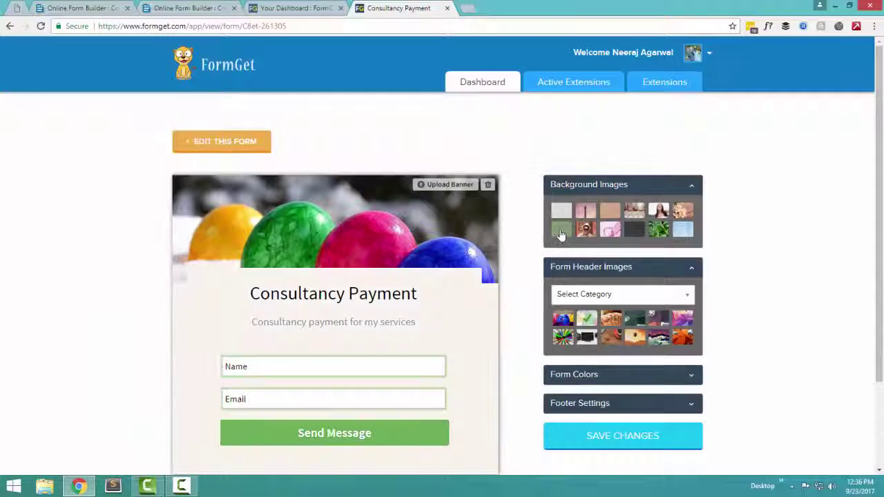
{"action": "left_click", "coordinate": [561, 233]}
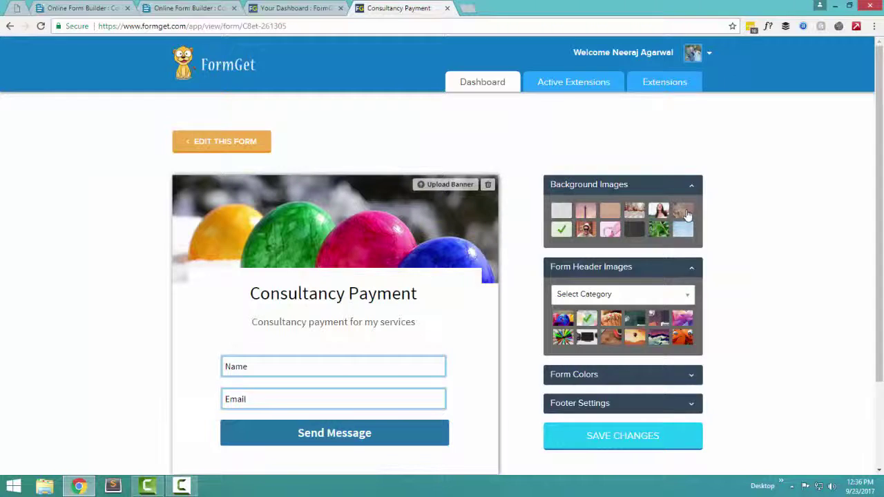
{"action": "left_click", "coordinate": [684, 213]}
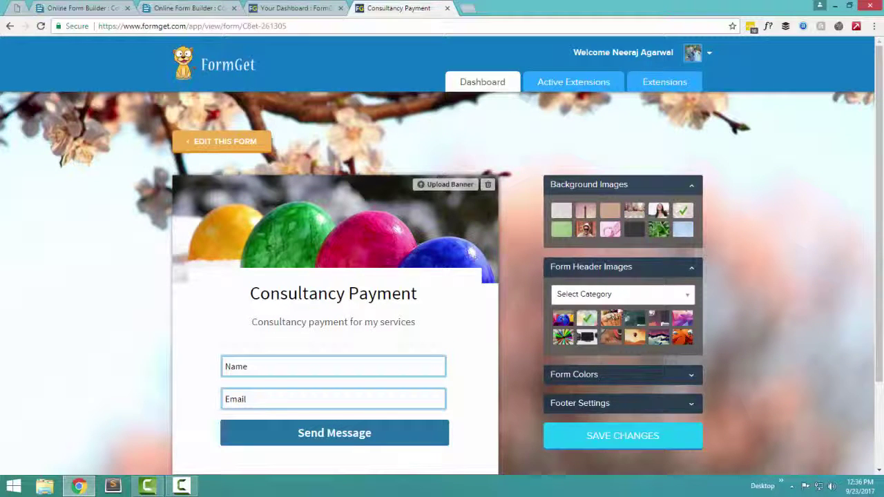
Set the header banner to the sunglasses photo from the Fashion category
{"action": "left_click", "coordinate": [621, 294]}
{"action": "left_click", "coordinate": [587, 403]}
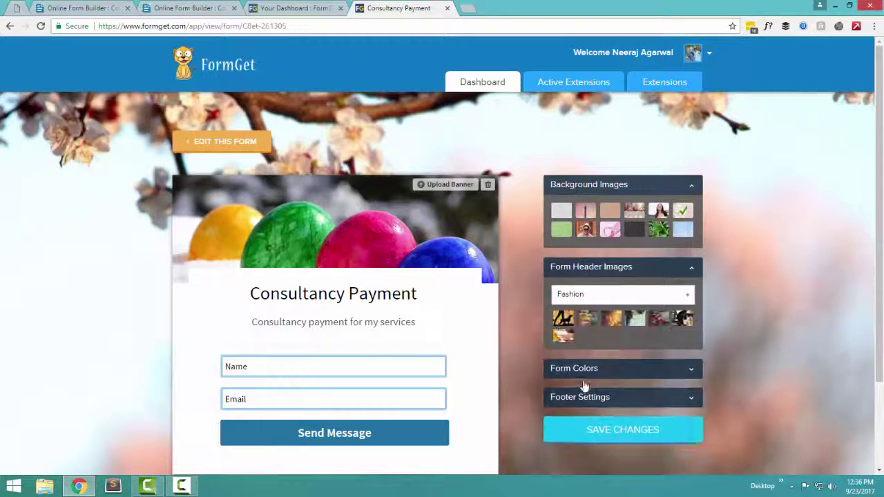
{"action": "left_click", "coordinate": [586, 318]}
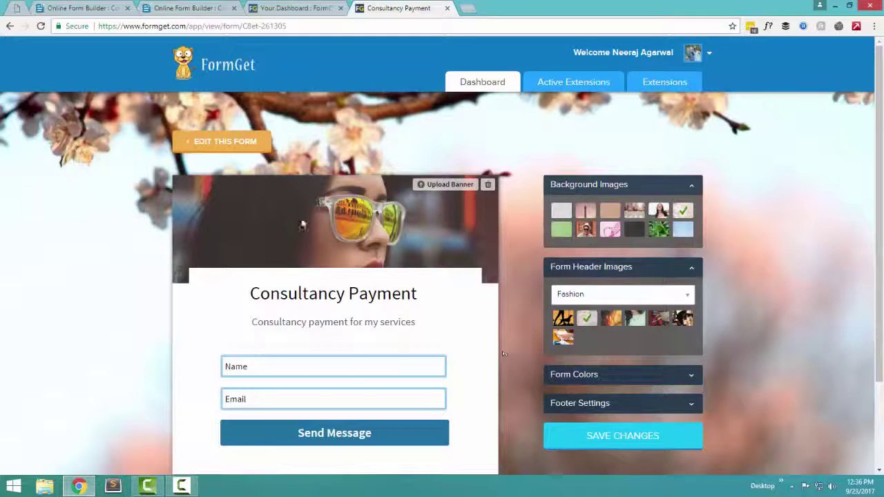
Review the Form Colors settings and custom fonts without changing anything
{"action": "left_click", "coordinate": [605, 377]}
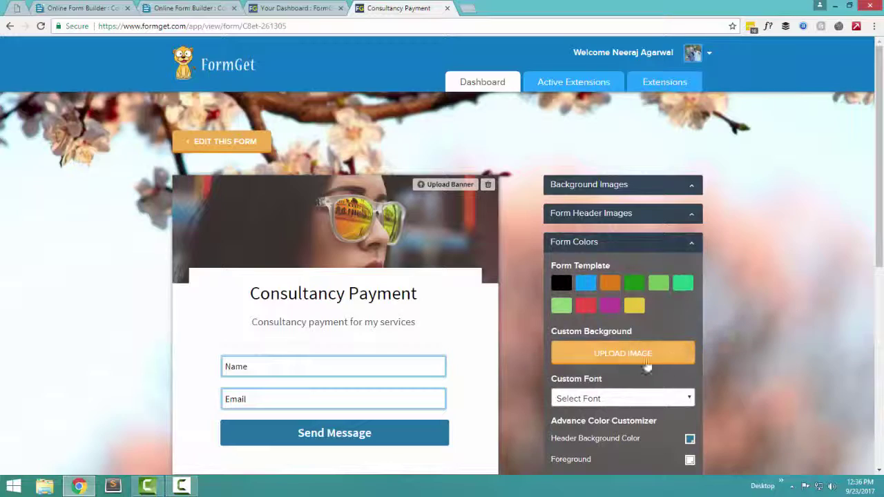
{"action": "scroll", "coordinate": [642, 366], "scroll_direction": "down", "scroll_amount": 5}
{"action": "scroll", "coordinate": [633, 254], "scroll_direction": "up", "scroll_amount": 3}
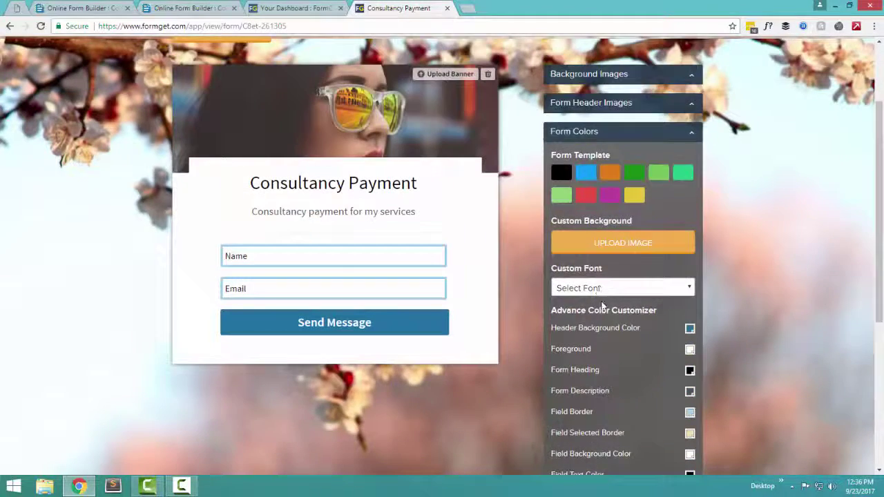
{"action": "left_click", "coordinate": [612, 288]}
{"action": "left_click", "coordinate": [773, 293]}
{"action": "scroll", "coordinate": [816, 273], "scroll_direction": "down", "scroll_amount": 4}
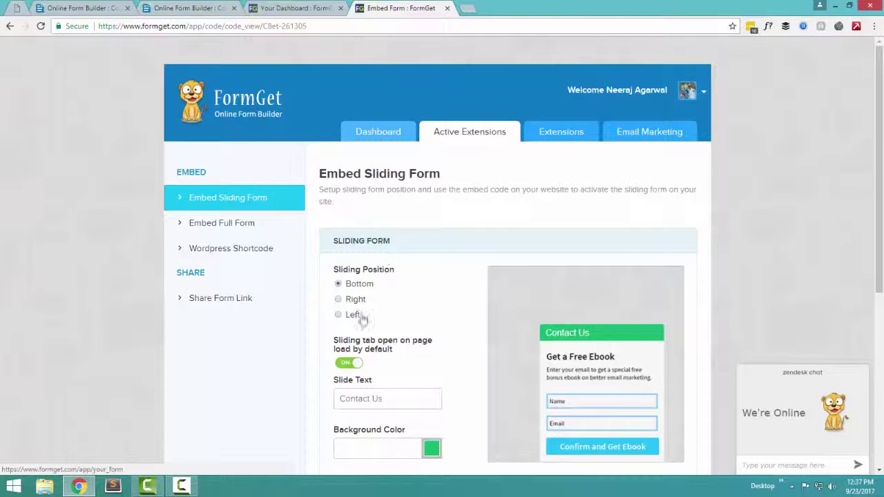
Select the sliding form's embed code
{"action": "scroll", "coordinate": [256, 416], "scroll_direction": "down", "scroll_amount": 3}
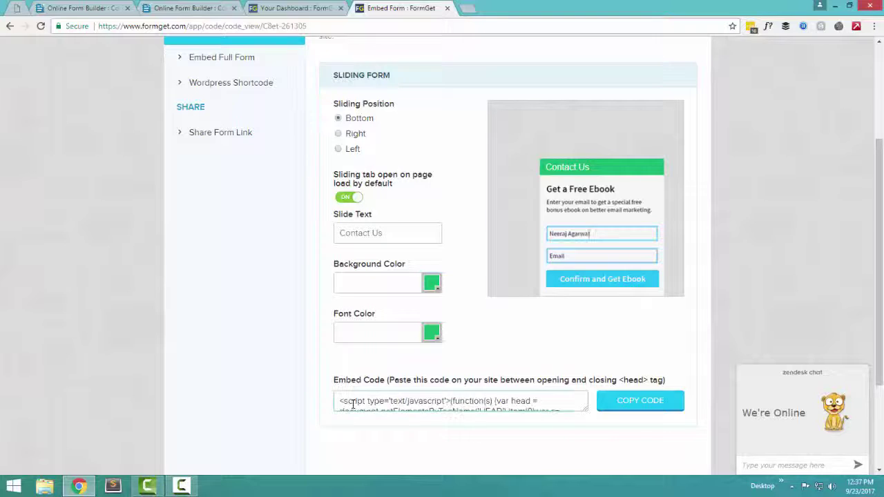
{"action": "triple_click", "coordinate": [346, 405]}
{"action": "left_click", "coordinate": [267, 344]}
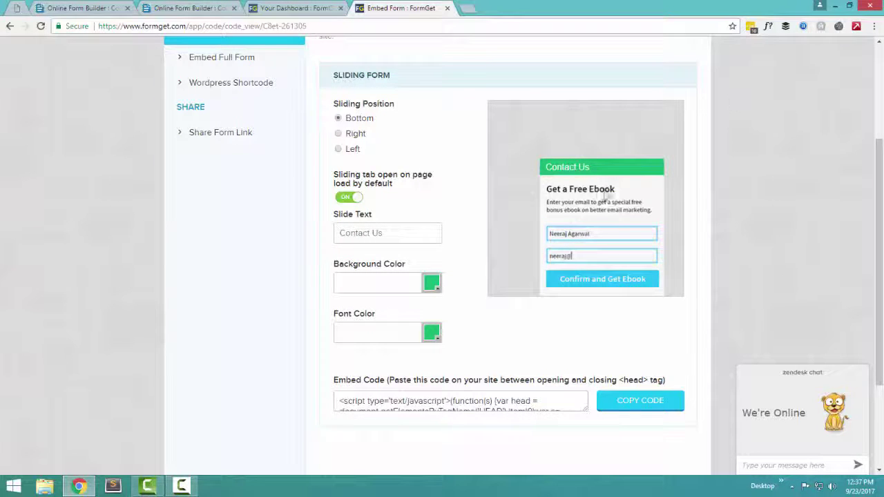
Open the Consultancy Payment form's share page from the dashboard preview
{"action": "scroll", "coordinate": [611, 261], "scroll_direction": "up", "scroll_amount": 3}
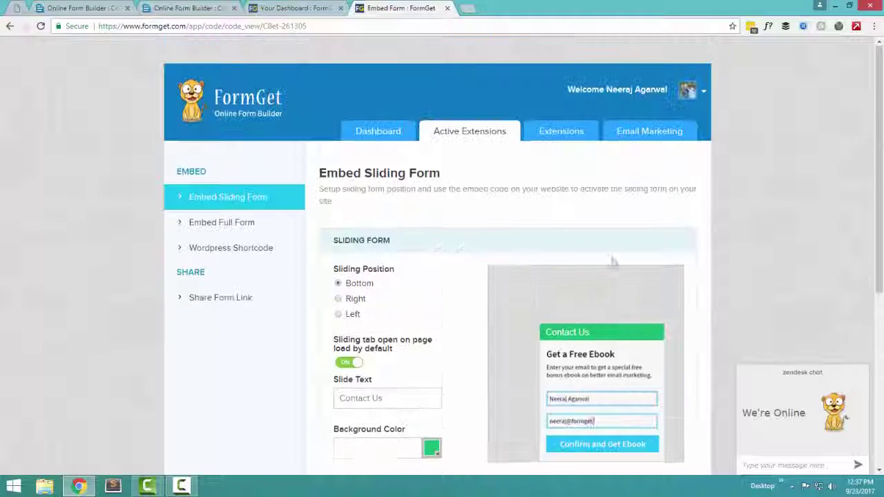
{"action": "left_click", "coordinate": [380, 136]}
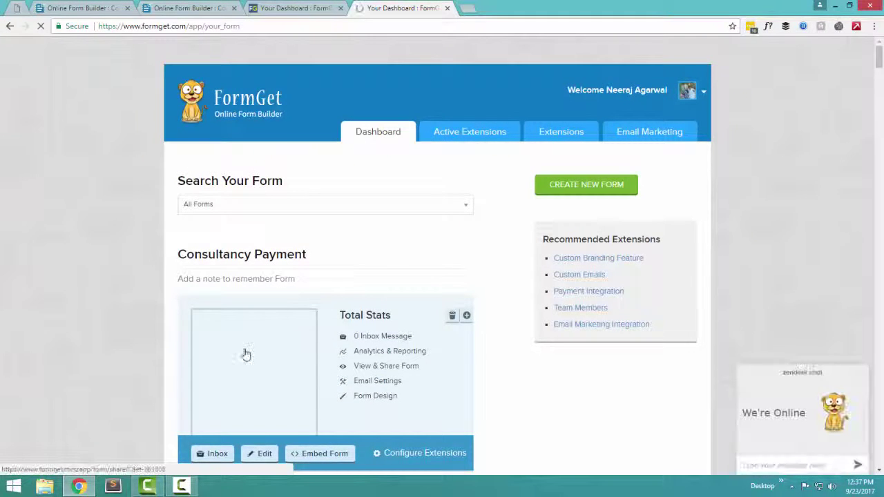
{"action": "left_click", "coordinate": [246, 354]}
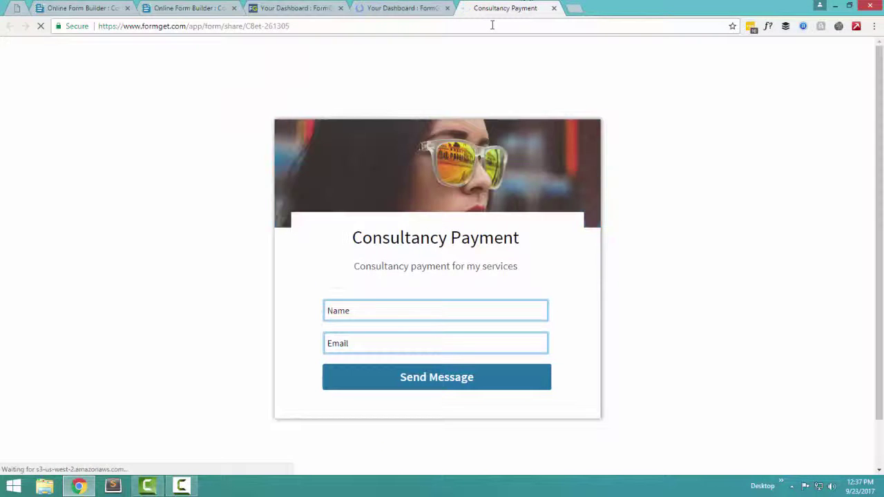
Copy the shared form's link from the address bar and return to the Your Dashboard tab
{"action": "right_click", "coordinate": [201, 25]}
{"action": "left_click", "coordinate": [232, 65]}
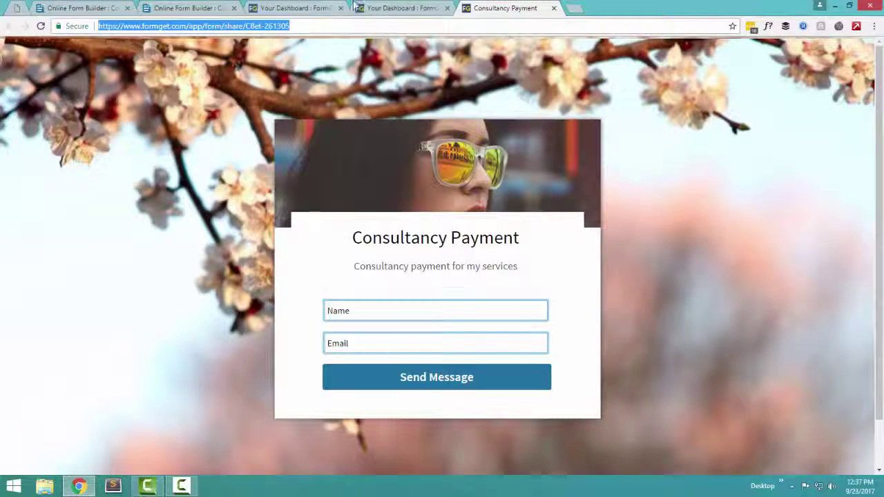
{"action": "left_click", "coordinate": [412, 8]}
{"action": "scroll", "coordinate": [178, 245], "scroll_direction": "down", "scroll_amount": 4}
{"action": "scroll", "coordinate": [177, 244], "scroll_direction": "up", "scroll_amount": 3}
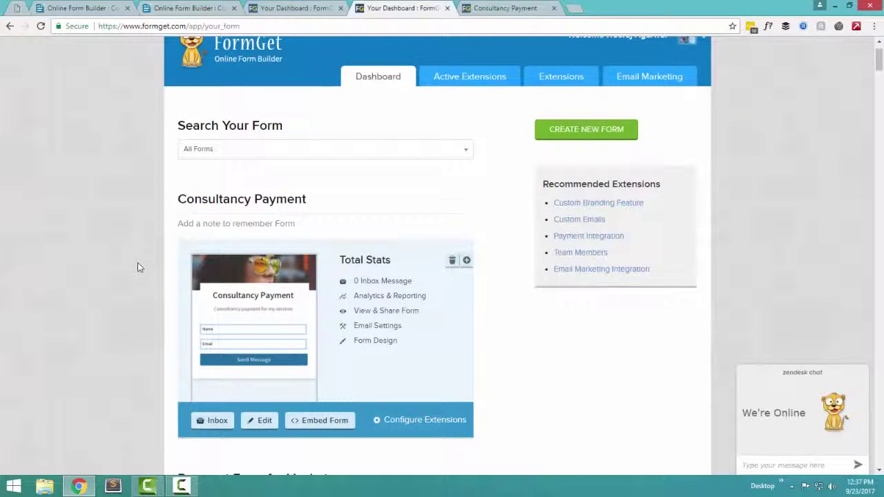
Open the shared Payment Form for Venkat from the dashboard
{"action": "scroll", "coordinate": [138, 267], "scroll_direction": "down", "scroll_amount": 1}
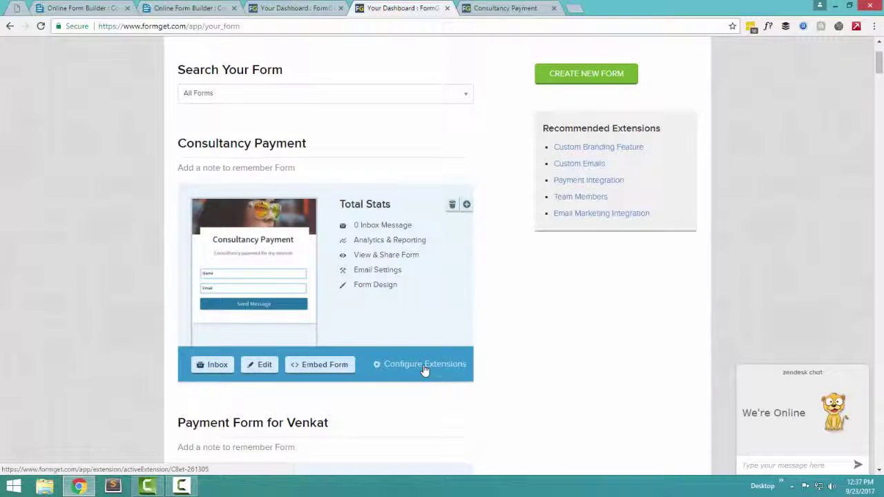
{"action": "scroll", "coordinate": [248, 352], "scroll_direction": "down", "scroll_amount": 4}
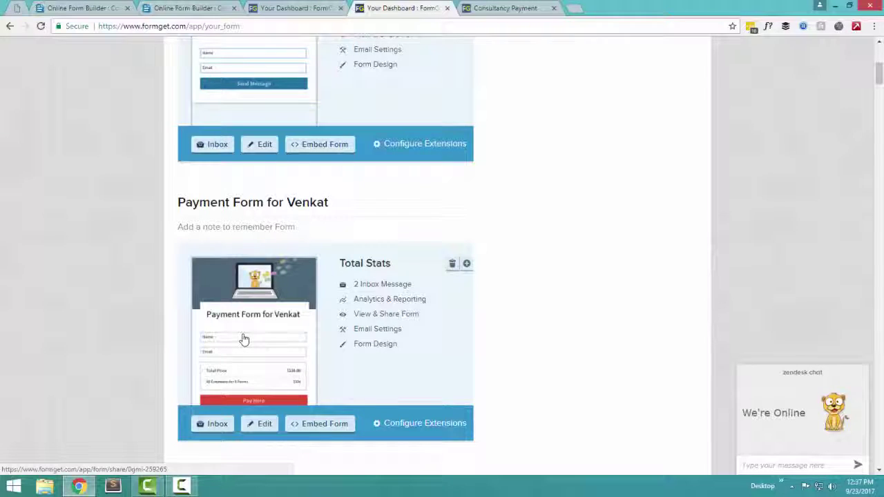
{"action": "left_click", "coordinate": [264, 329]}
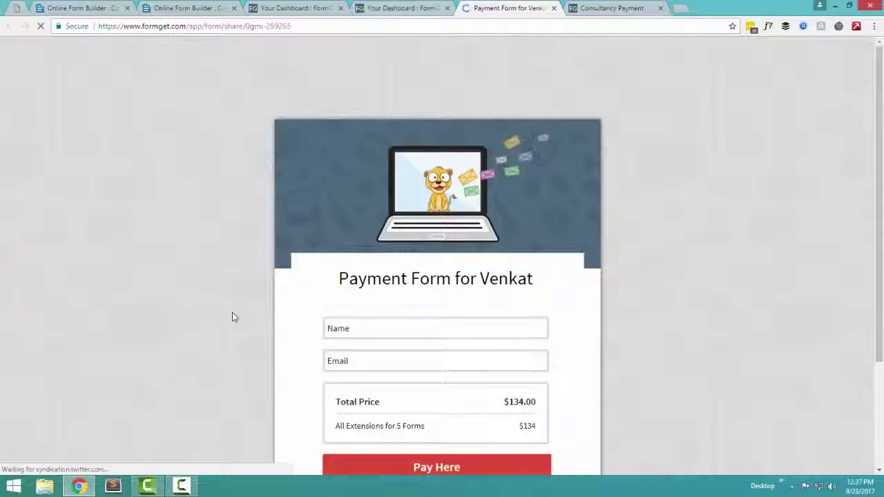
Enter a name and the autofilled e-mail address, then submit with Pay Here
{"action": "scroll", "coordinate": [560, 293], "scroll_direction": "down", "scroll_amount": 2}
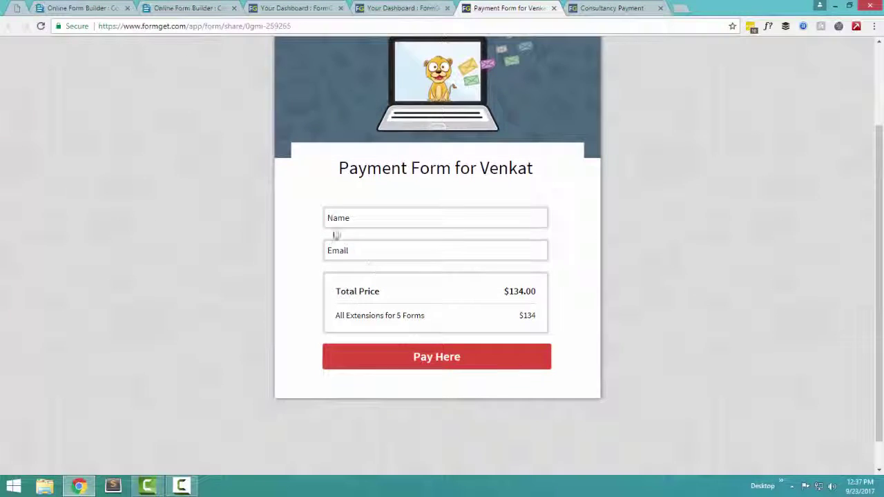
{"action": "left_click", "coordinate": [380, 216]}
{"action": "type", "text": "Neerah"}
{"action": "key", "text": "Tab"}
{"action": "type", "text": "neer"}
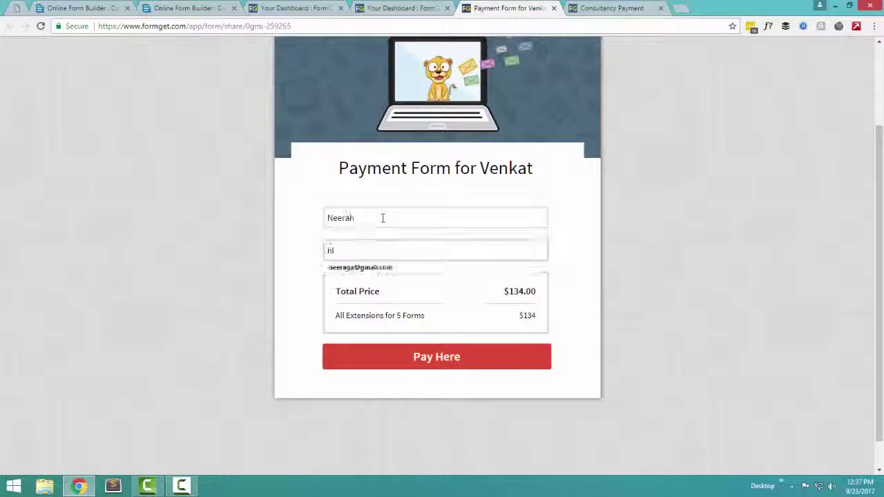
{"action": "key", "text": "Down"}
{"action": "key", "text": "Return"}
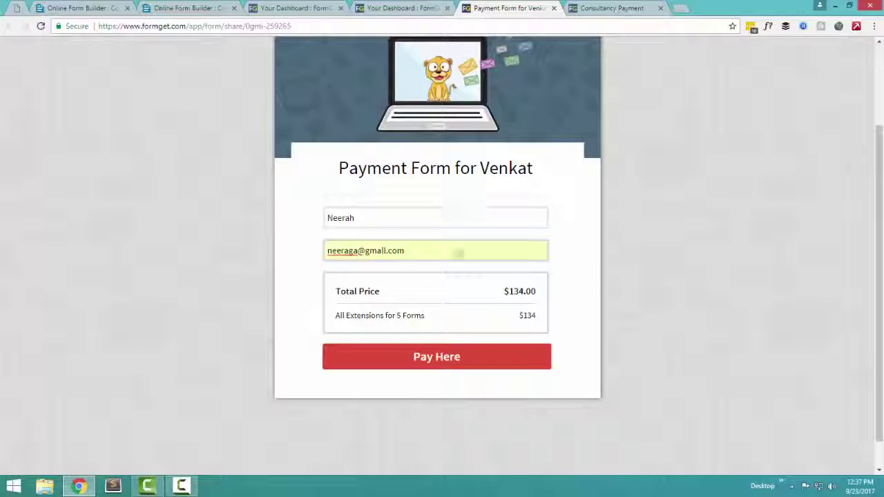
{"action": "left_click", "coordinate": [472, 360]}
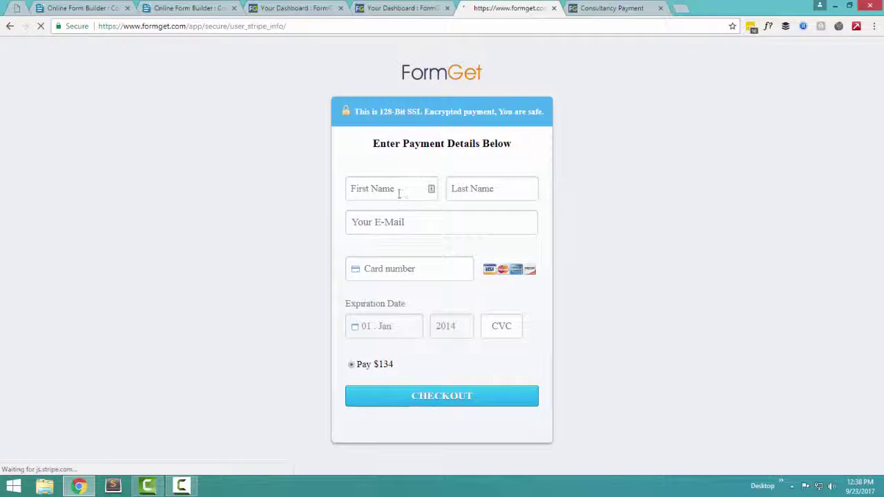
Go through the $134 Stripe card-details fields, keeping January as expiry month, and attempt checkout
{"action": "left_click", "coordinate": [399, 192]}
{"action": "left_click", "coordinate": [495, 187]}
{"action": "left_click", "coordinate": [447, 228]}
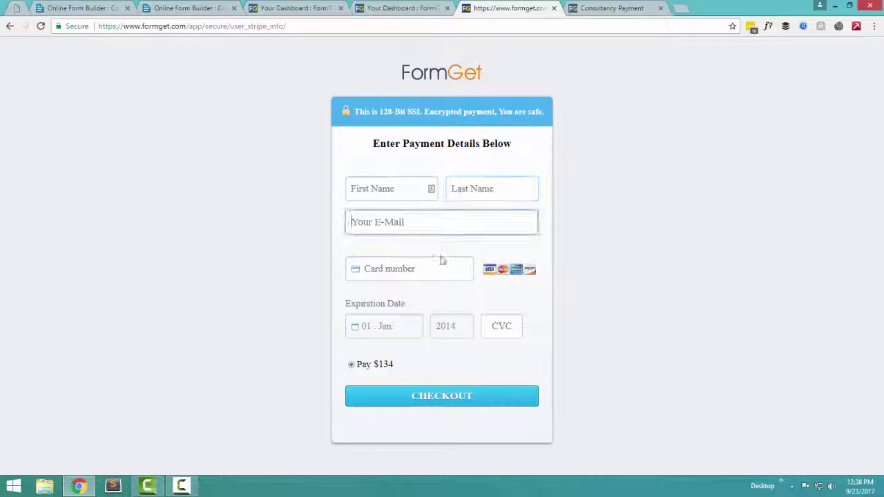
{"action": "left_click", "coordinate": [437, 269]}
{"action": "left_click", "coordinate": [398, 331]}
{"action": "left_click", "coordinate": [398, 334]}
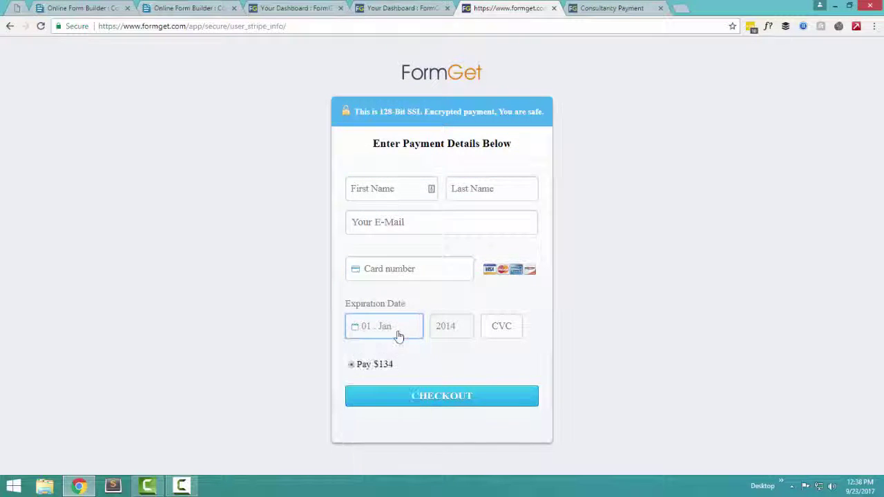
{"action": "left_click", "coordinate": [426, 404]}
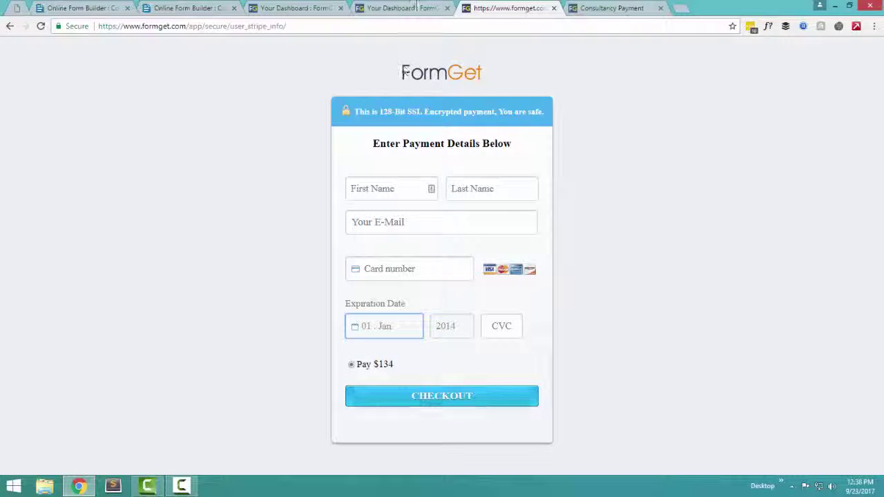
Return to the dashboard and scroll down to the Apply for Freelance Work card
{"action": "left_click", "coordinate": [407, 8]}
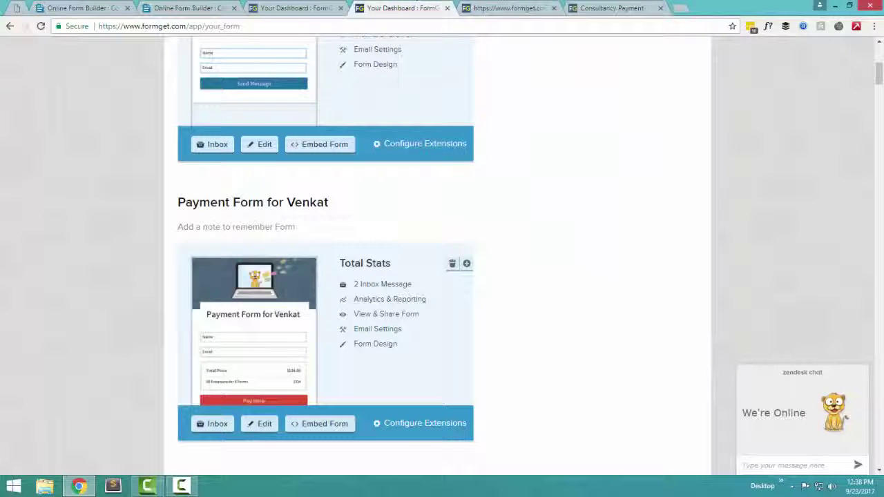
{"action": "scroll", "coordinate": [96, 286], "scroll_direction": "down", "scroll_amount": 4}
{"action": "scroll", "coordinate": [96, 289], "scroll_direction": "up", "scroll_amount": 2}
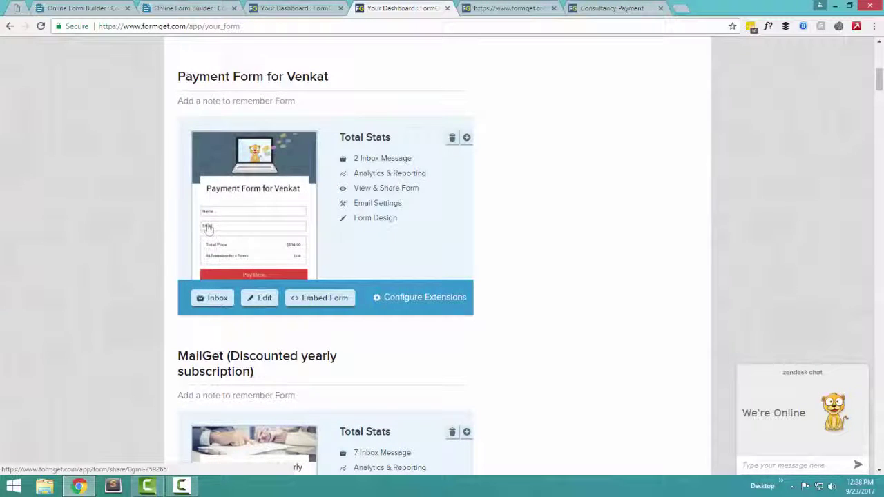
{"action": "scroll", "coordinate": [80, 260], "scroll_direction": "down", "scroll_amount": 4}
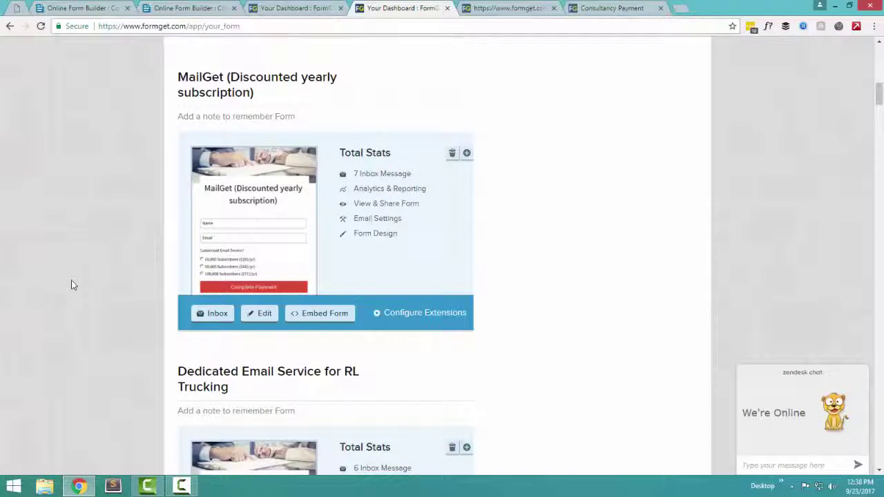
{"action": "scroll", "coordinate": [73, 285], "scroll_direction": "down", "scroll_amount": 11}
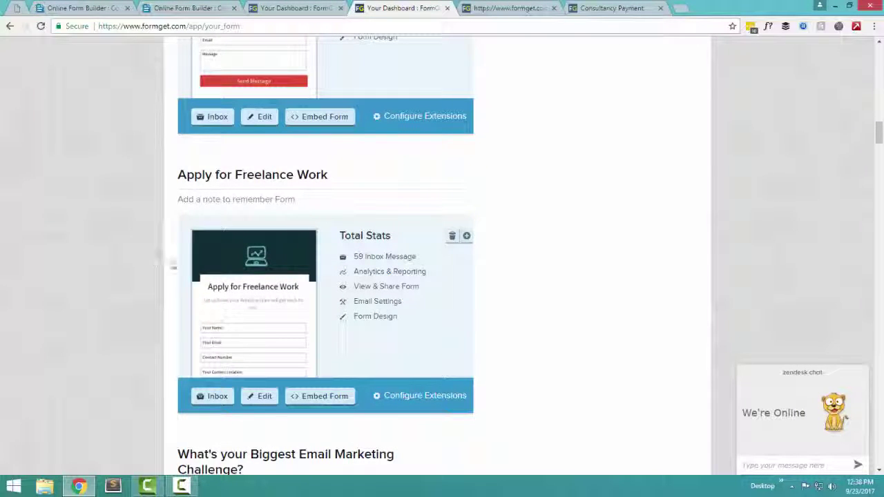
Open the Apply for Freelance Work share page, look through it, and return to the dashboard
{"action": "left_click", "coordinate": [216, 277]}
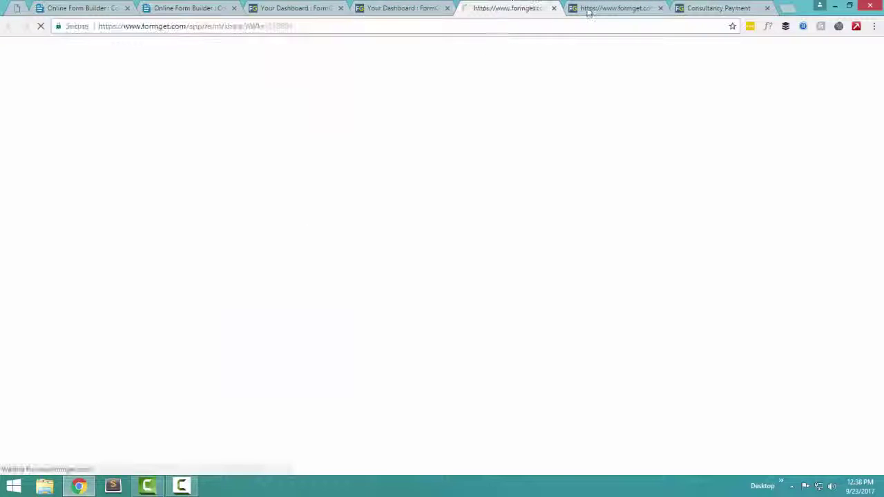
{"action": "scroll", "coordinate": [667, 203], "scroll_direction": "down", "scroll_amount": 3}
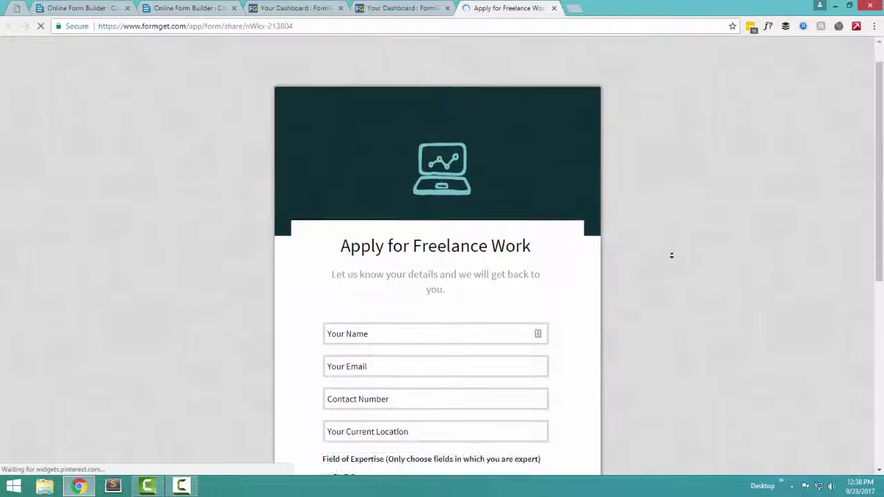
{"action": "scroll", "coordinate": [484, 225], "scroll_direction": "up", "scroll_amount": 1}
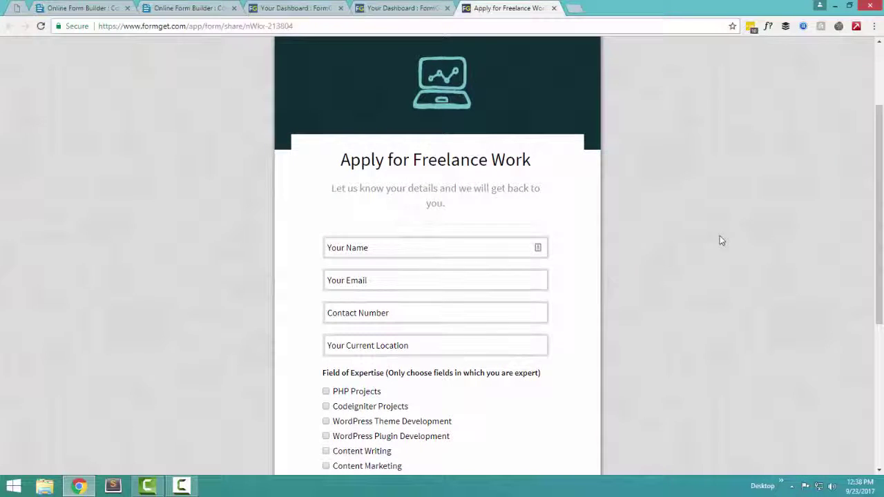
{"action": "scroll", "coordinate": [720, 279], "scroll_direction": "down", "scroll_amount": 2}
{"action": "scroll", "coordinate": [721, 278], "scroll_direction": "down", "scroll_amount": 2}
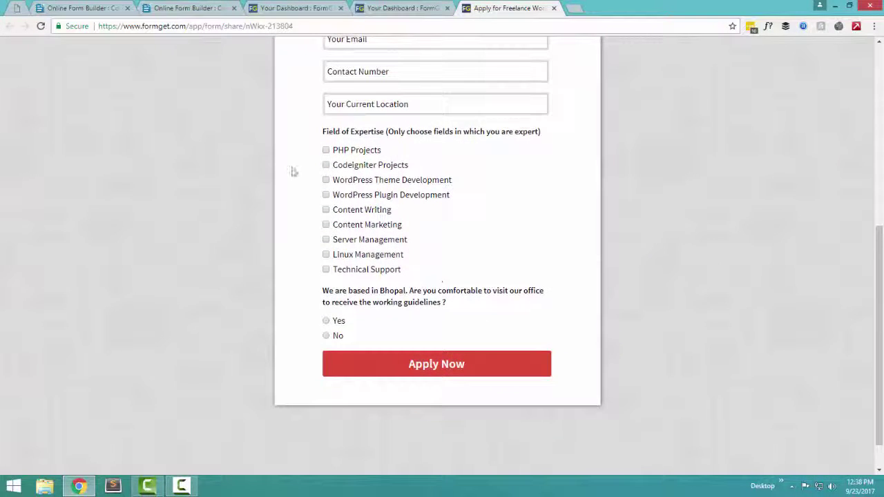
{"action": "scroll", "coordinate": [359, 297], "scroll_direction": "up", "scroll_amount": 5}
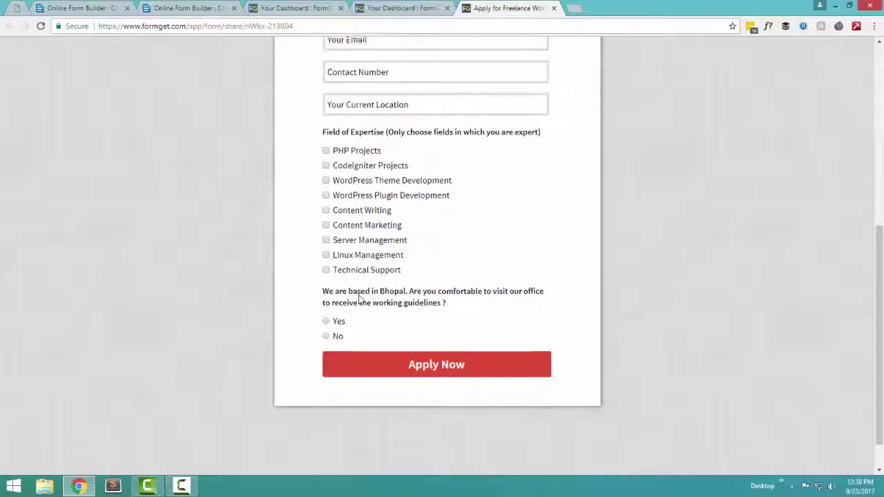
{"action": "left_click", "coordinate": [406, 9]}
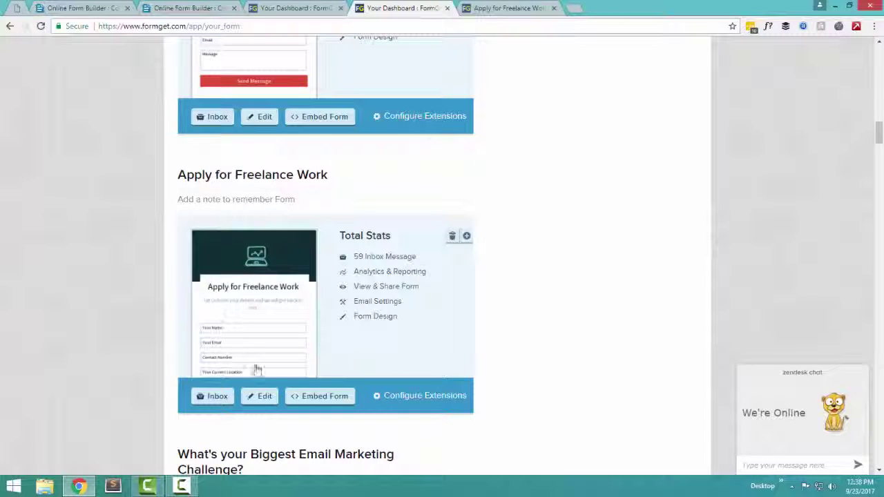
Open the Freelance Work submissions inbox in a tab placed ahead of the form tab
{"action": "left_click", "coordinate": [207, 399]}
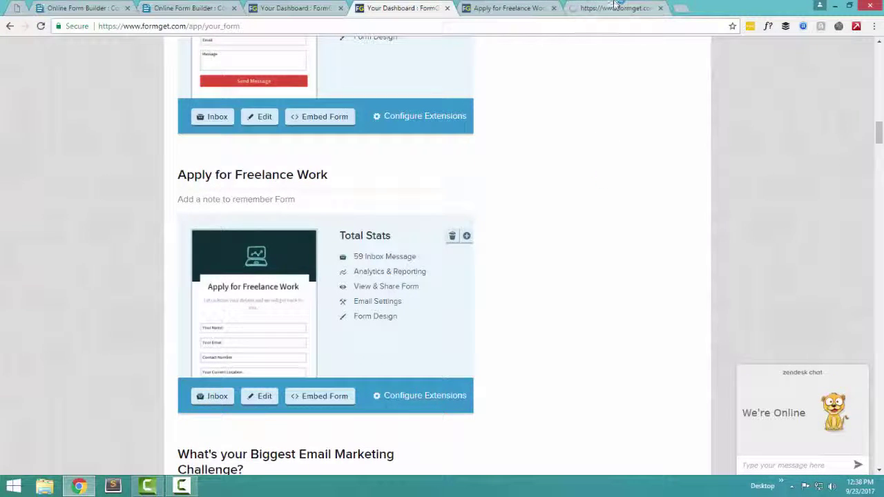
{"action": "left_click_drag", "start_coordinate": [618, 7], "coordinate": [512, 10]}
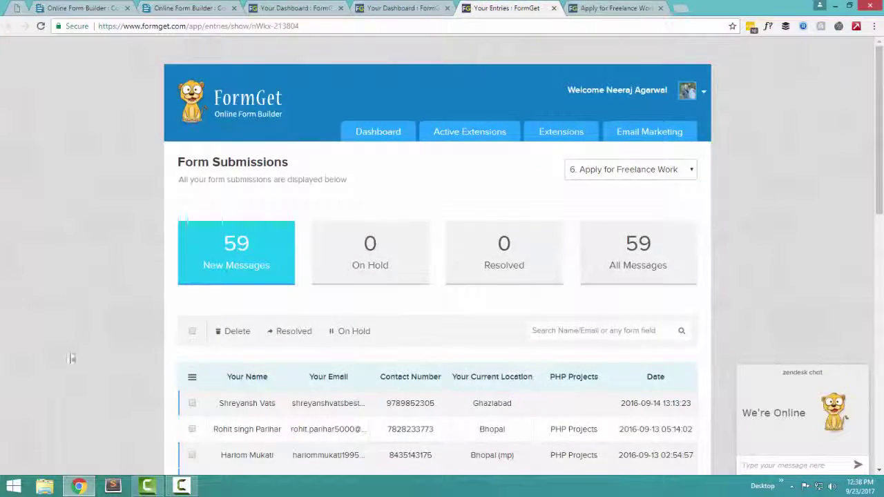
{"action": "scroll", "coordinate": [109, 299], "scroll_direction": "down", "scroll_amount": 3}
{"action": "scroll", "coordinate": [109, 300], "scroll_direction": "down", "scroll_amount": 5}
{"action": "scroll", "coordinate": [331, 210], "scroll_direction": "up", "scroll_amount": 8}
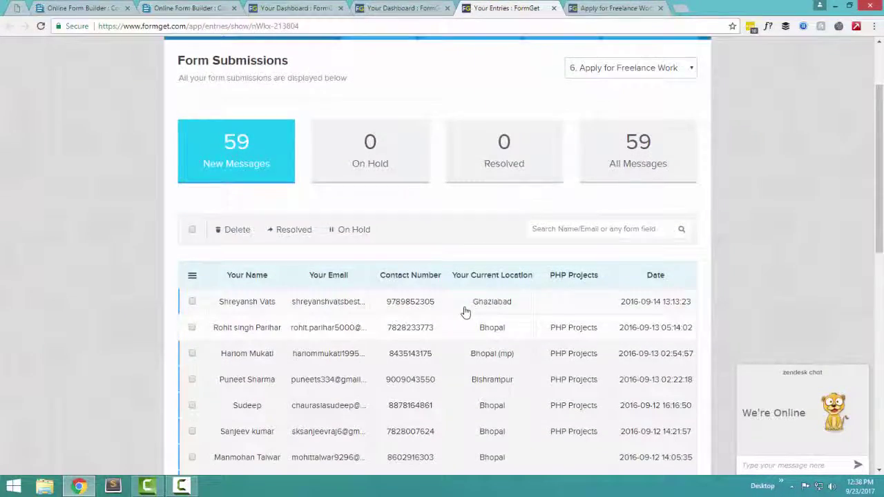
{"action": "scroll", "coordinate": [465, 276], "scroll_direction": "down", "scroll_amount": 1}
Review the first applicant's full entry, then go back to the dashboard form list
{"action": "left_click", "coordinate": [463, 251]}
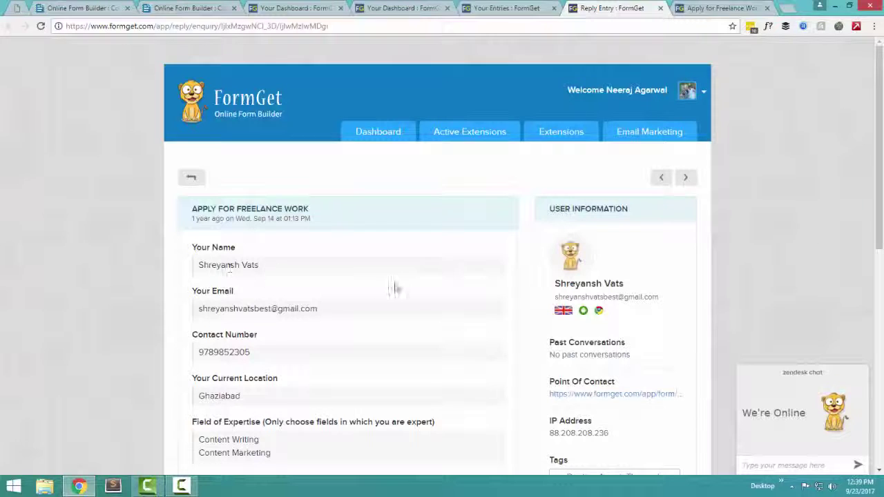
{"action": "scroll", "coordinate": [392, 309], "scroll_direction": "down", "scroll_amount": 1}
{"action": "scroll", "coordinate": [393, 312], "scroll_direction": "down", "scroll_amount": 1}
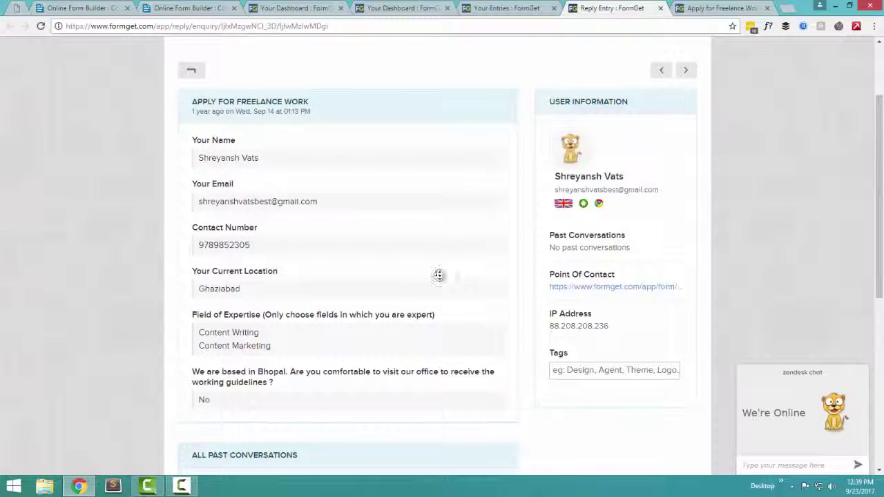
{"action": "scroll", "coordinate": [438, 316], "scroll_direction": "down", "scroll_amount": 2}
{"action": "scroll", "coordinate": [492, 292], "scroll_direction": "up", "scroll_amount": 3}
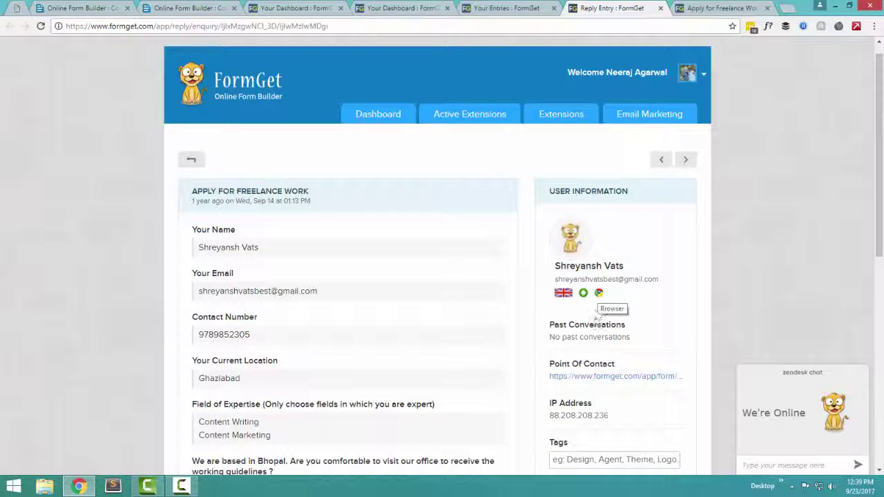
{"action": "scroll", "coordinate": [537, 345], "scroll_direction": "down", "scroll_amount": 3}
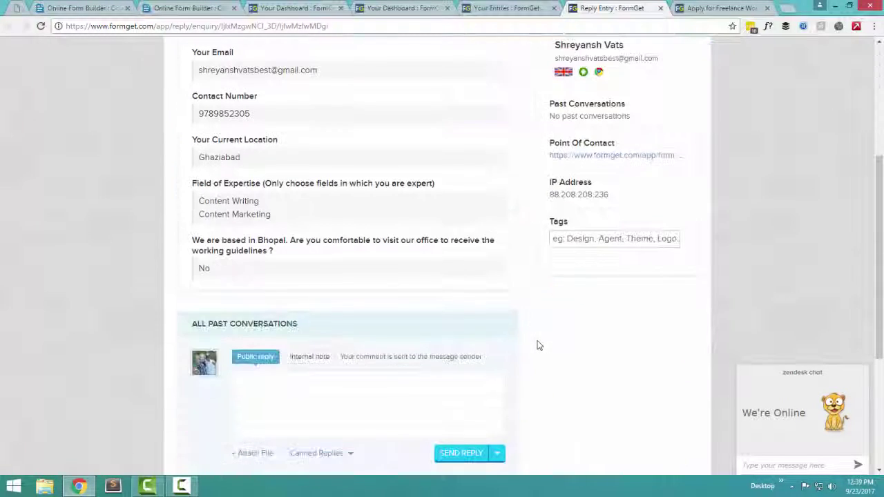
{"action": "scroll", "coordinate": [539, 345], "scroll_direction": "up", "scroll_amount": 5}
{"action": "left_click", "coordinate": [512, 7]}
{"action": "left_click", "coordinate": [440, 8]}
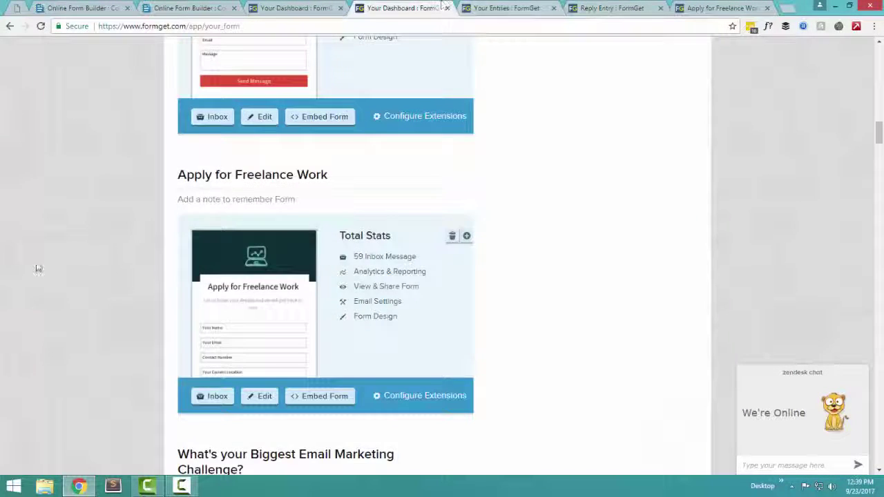
Open the Email Marketing Challenge form's shared page and close the entry and freelance tabs
{"action": "scroll", "coordinate": [37, 269], "scroll_direction": "down", "scroll_amount": 3}
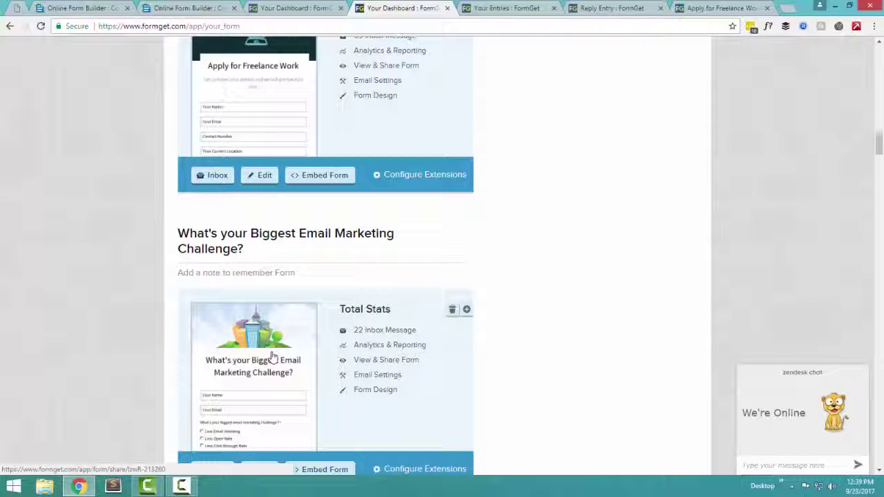
{"action": "left_click", "coordinate": [273, 356]}
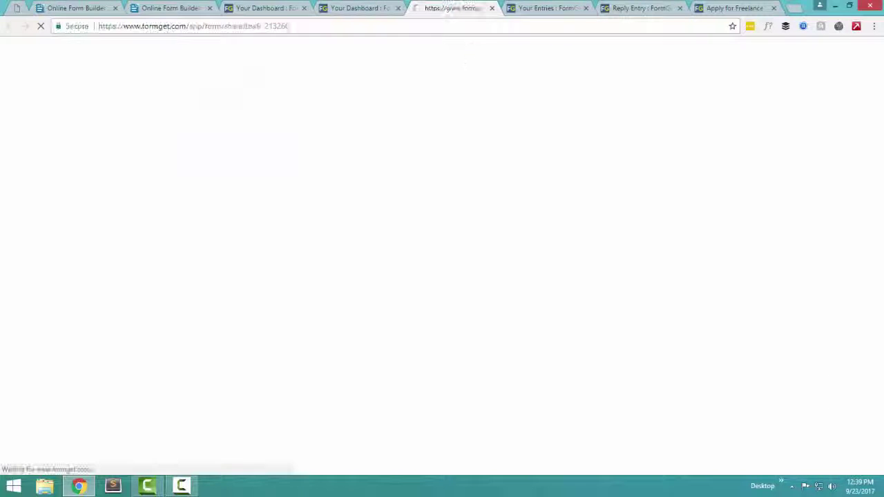
{"action": "left_click", "coordinate": [584, 8]}
{"action": "left_click", "coordinate": [584, 9]}
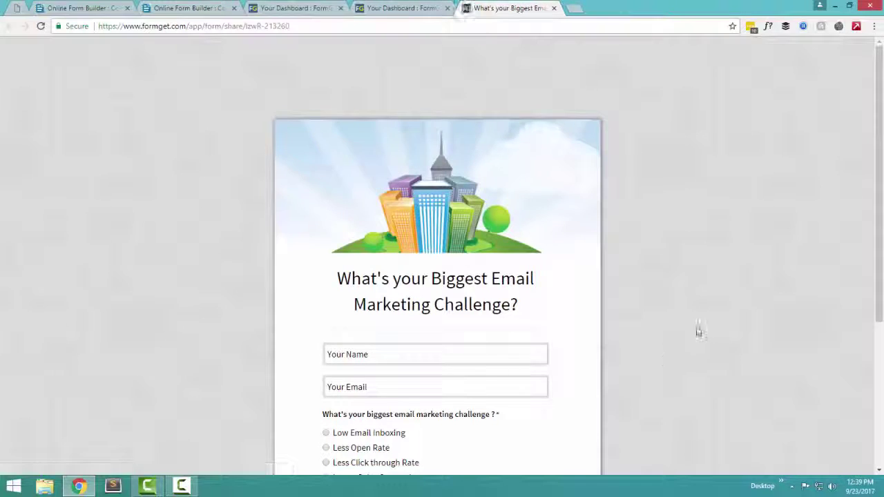
Try answers Low Email Inboxing, Less Open Rate, Lower Sales Conversions, then return to the dashboard
{"action": "scroll", "coordinate": [696, 330], "scroll_direction": "down", "scroll_amount": 3}
{"action": "scroll", "coordinate": [695, 332], "scroll_direction": "up", "scroll_amount": 1}
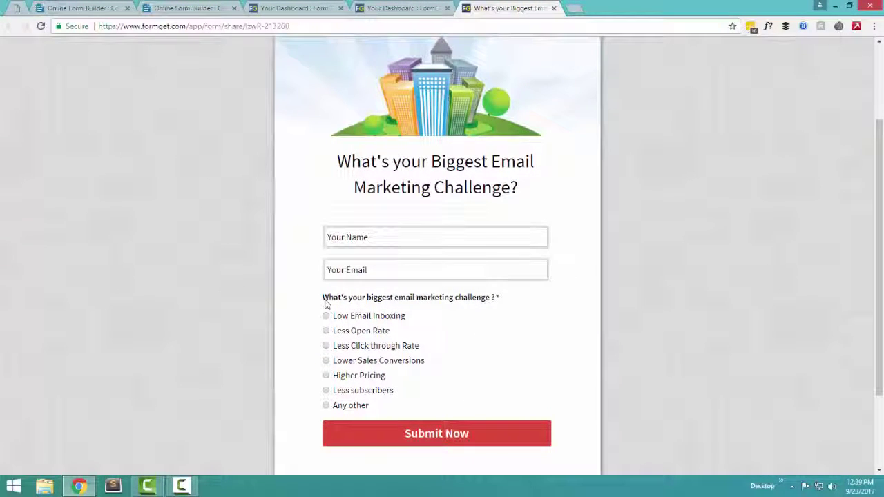
{"action": "left_click", "coordinate": [366, 316]}
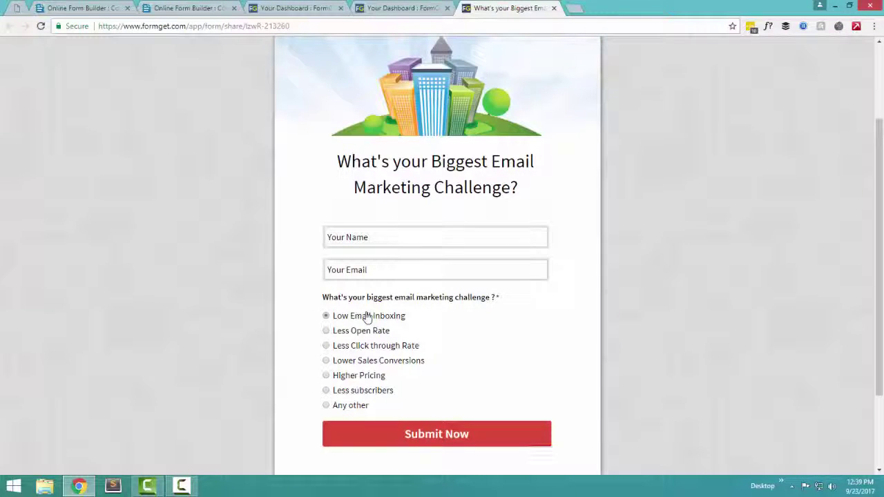
{"action": "scroll", "coordinate": [123, 346], "scroll_direction": "down", "scroll_amount": 2}
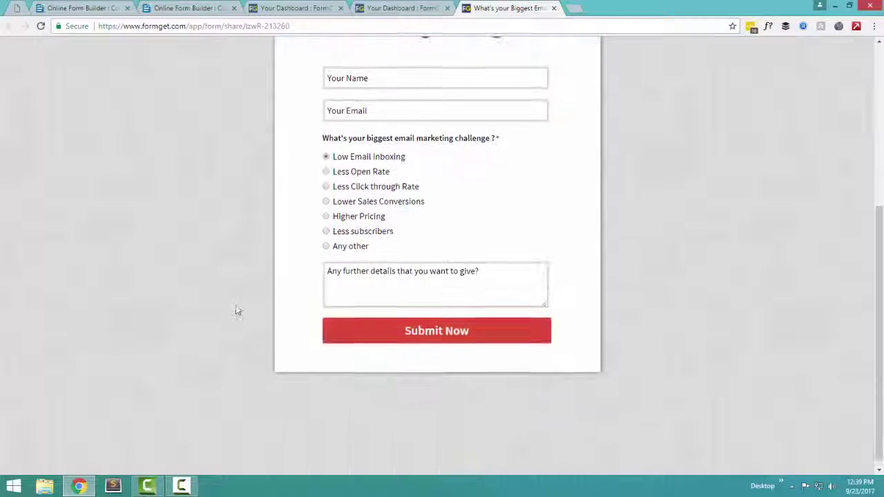
{"action": "scroll", "coordinate": [237, 309], "scroll_direction": "up", "scroll_amount": 1}
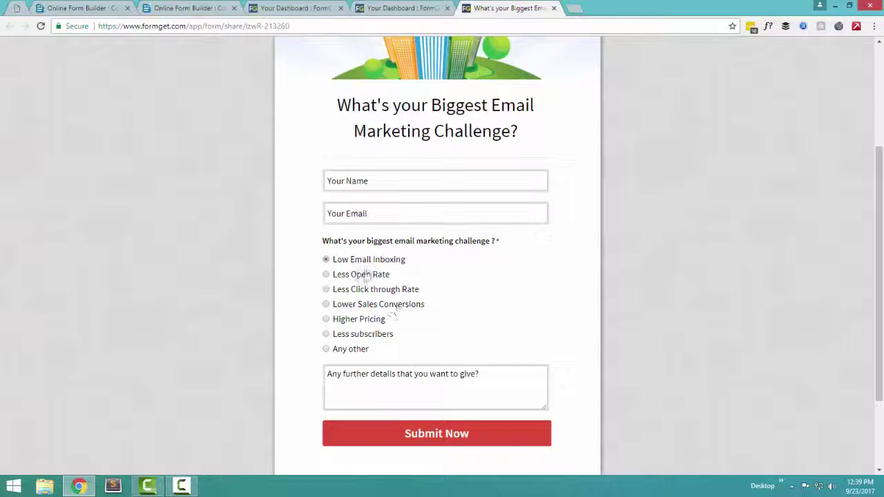
{"action": "left_click", "coordinate": [356, 275]}
{"action": "left_click", "coordinate": [362, 304]}
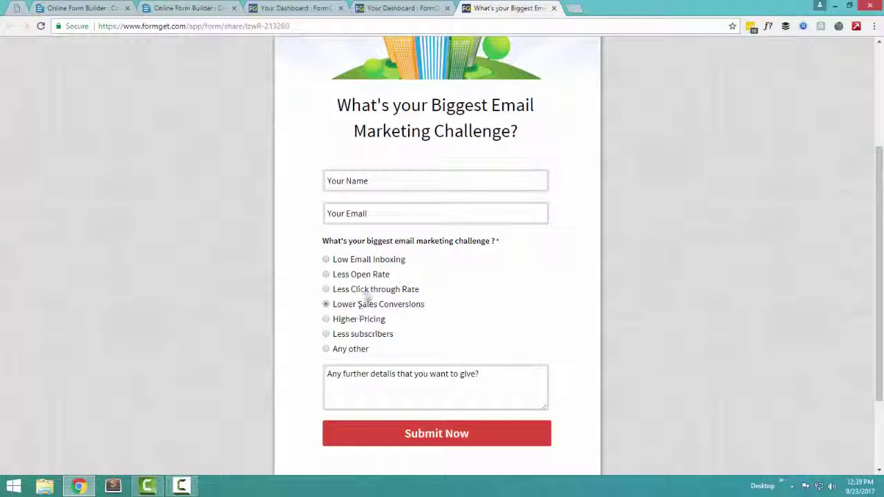
{"action": "scroll", "coordinate": [174, 438], "scroll_direction": "up", "scroll_amount": 1}
{"action": "key", "text": "ctrl+shift+Tab"}
{"action": "scroll", "coordinate": [126, 380], "scroll_direction": "down", "scroll_amount": 10}
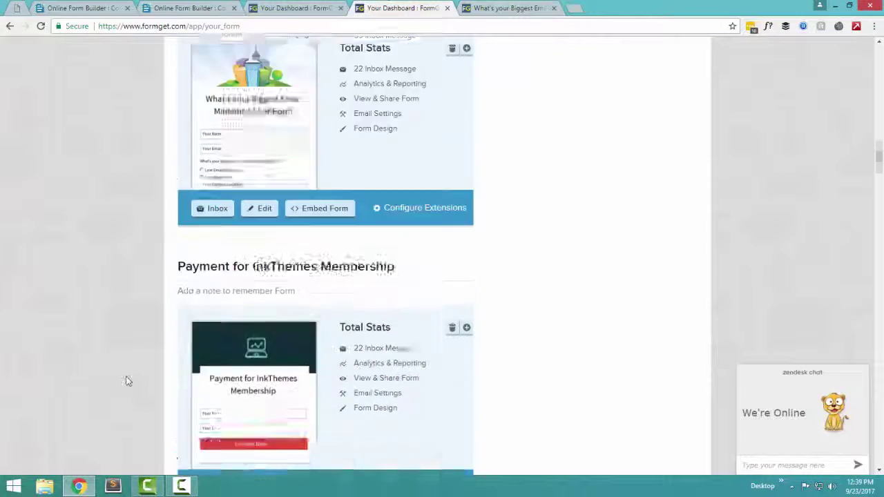
{"action": "scroll", "coordinate": [126, 335], "scroll_direction": "up", "scroll_amount": 2}
{"action": "scroll", "coordinate": [126, 334], "scroll_direction": "down", "scroll_amount": 11}
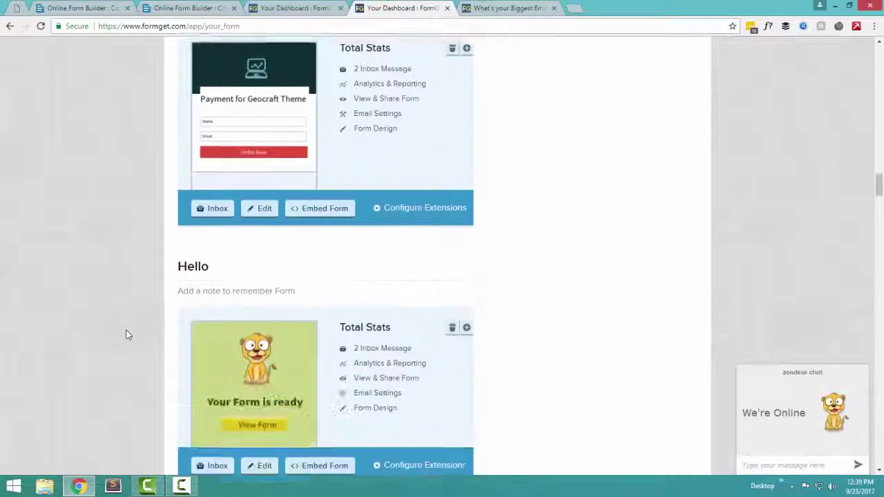
{"action": "scroll", "coordinate": [126, 335], "scroll_direction": "up", "scroll_amount": 2}
{"action": "scroll", "coordinate": [127, 334], "scroll_direction": "up", "scroll_amount": 15}
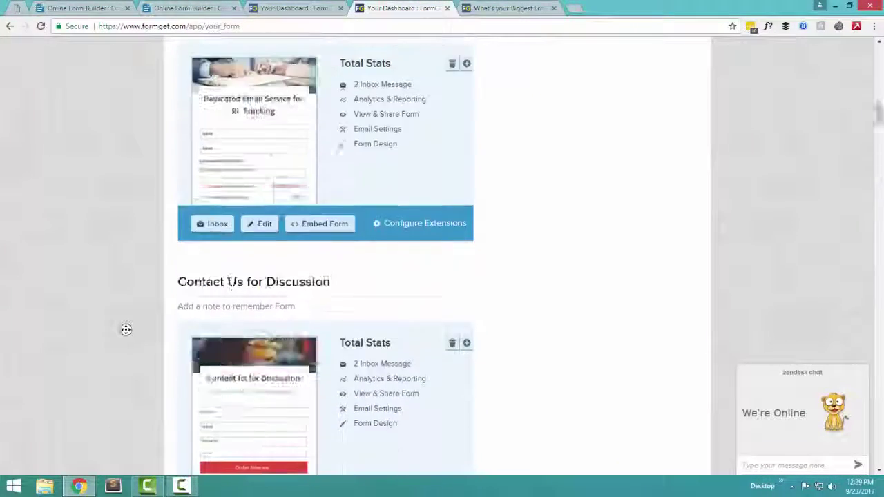